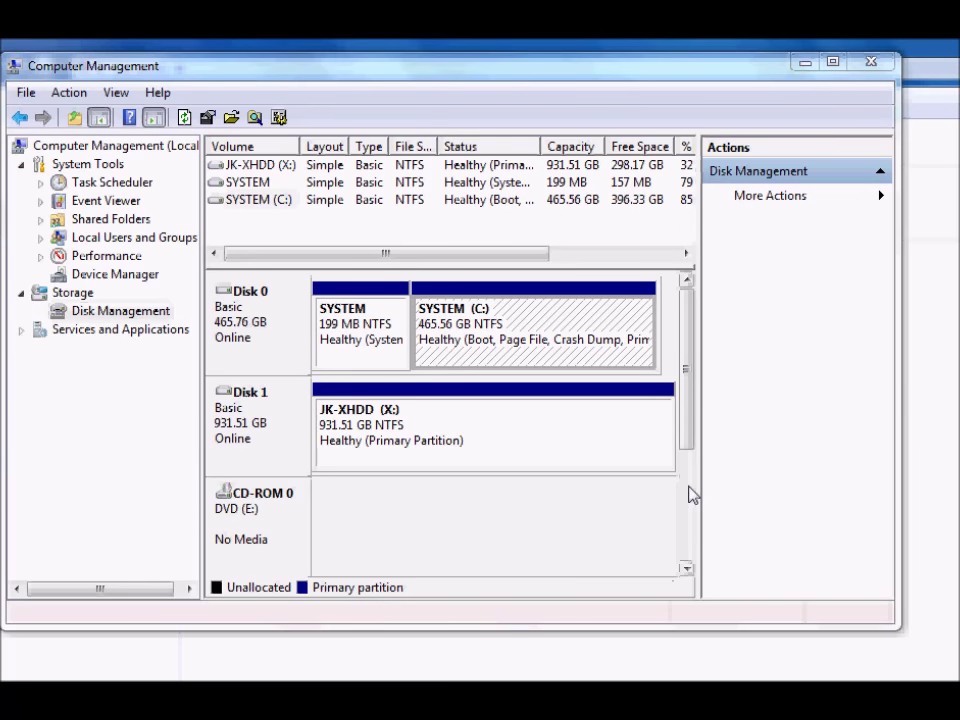
# Widen the disk volume view and inspect the SYSTEM (C:) and SYSTEM volumes on Disk 0
pyautogui.moveTo(700, 483); pyautogui.dragTo(793, 476)
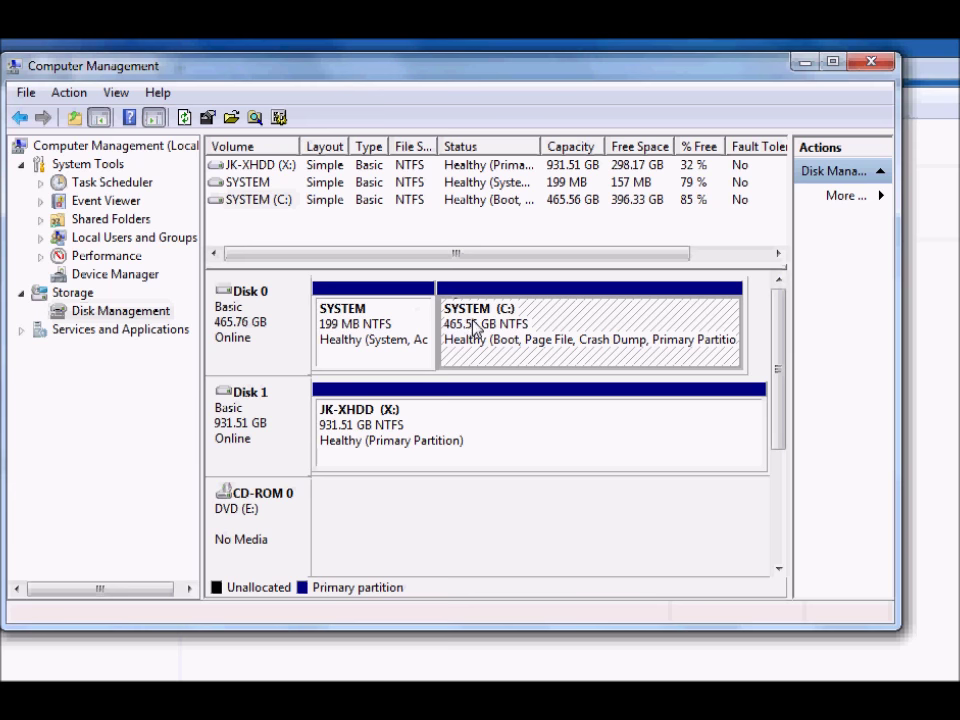
pyautogui.click(275, 203)
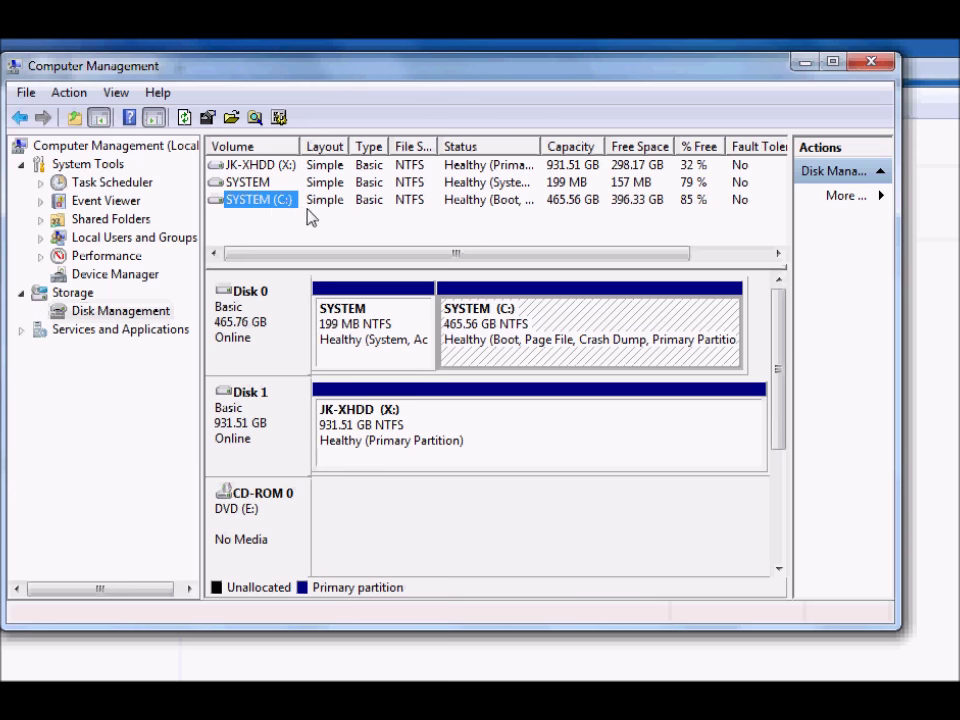
pyautogui.click(253, 183)
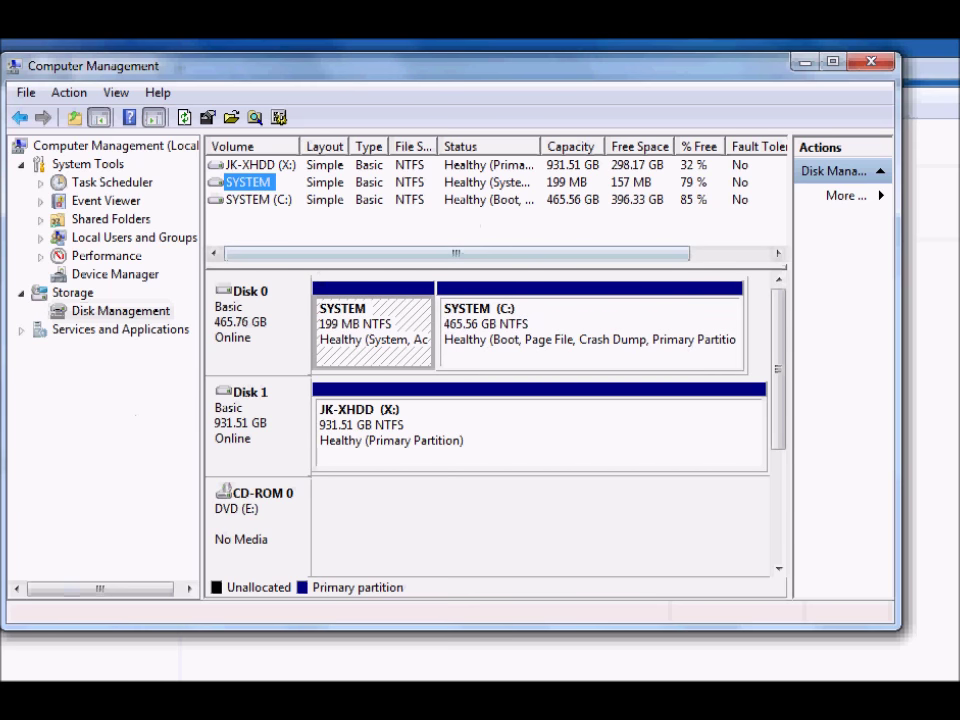
# Open the Computer window, check the SYSTEM (C:) and Local Disk (X:) drives, and refresh their listed sizes
pyautogui.press('super')
pyautogui.click(295, 421)
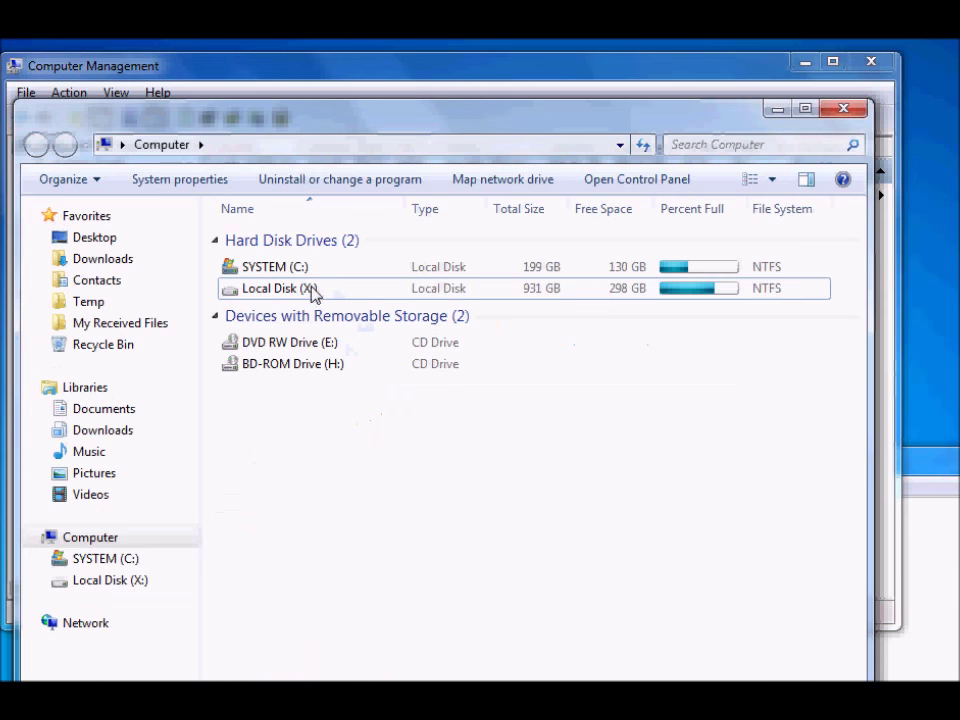
pyautogui.click(297, 270)
pyautogui.click(302, 290)
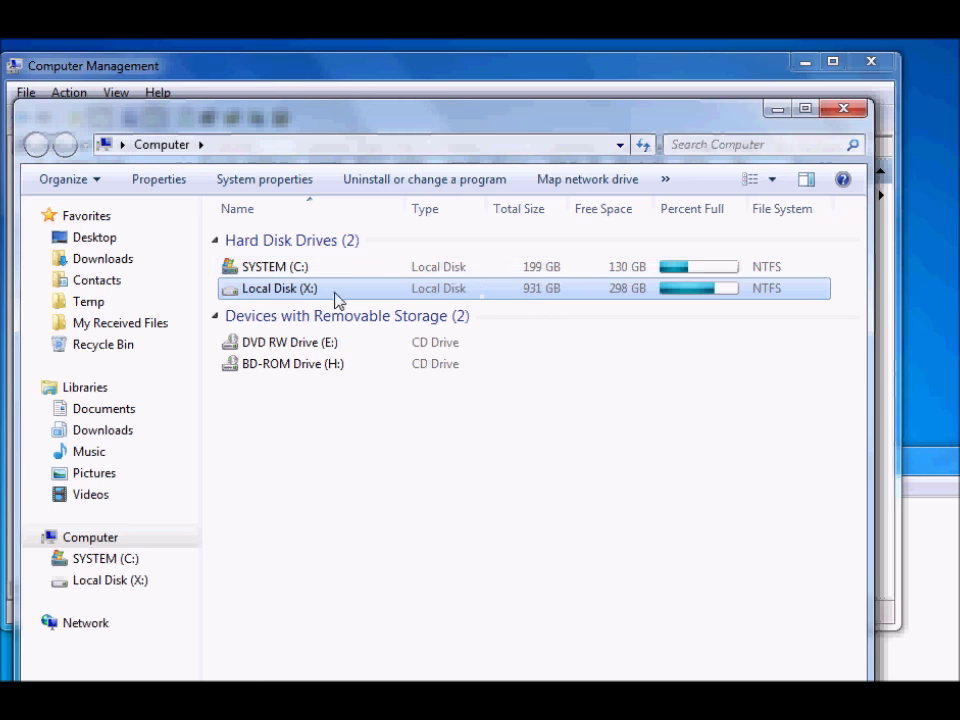
pyautogui.click(288, 270)
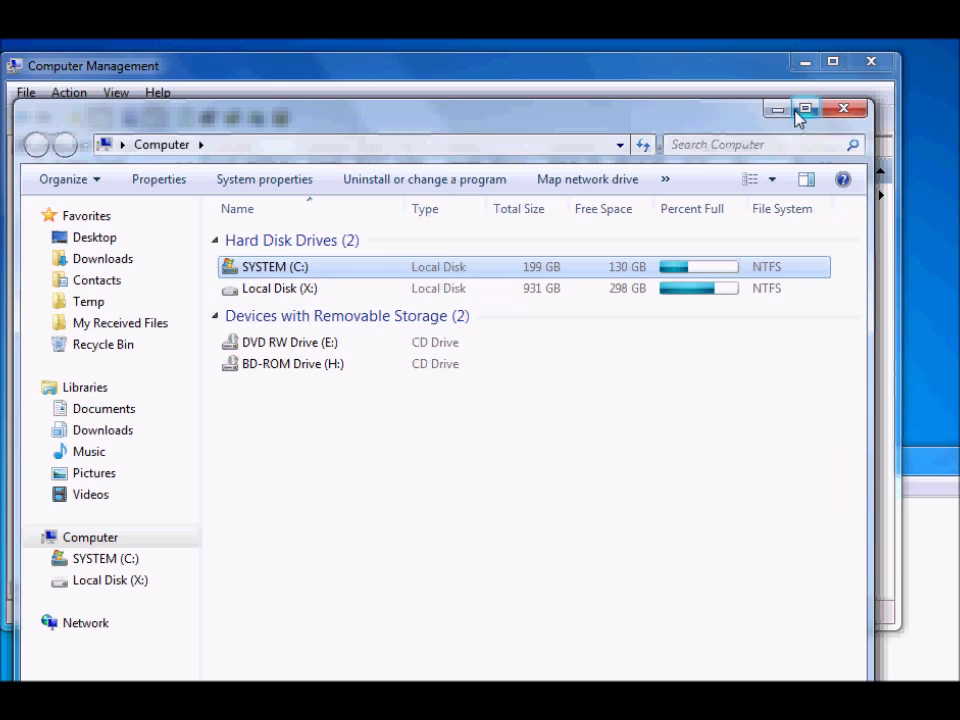
pyautogui.click(645, 146)
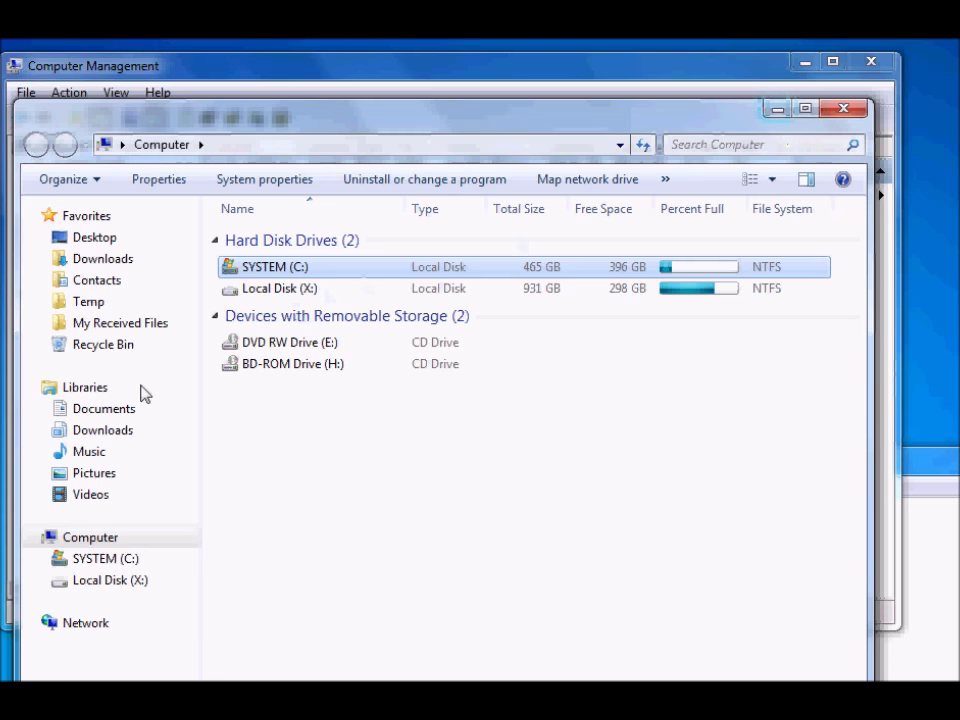
# Open a second Computer Management window from the Computer entry, view Disk Management there, and close it
pyautogui.press('super')
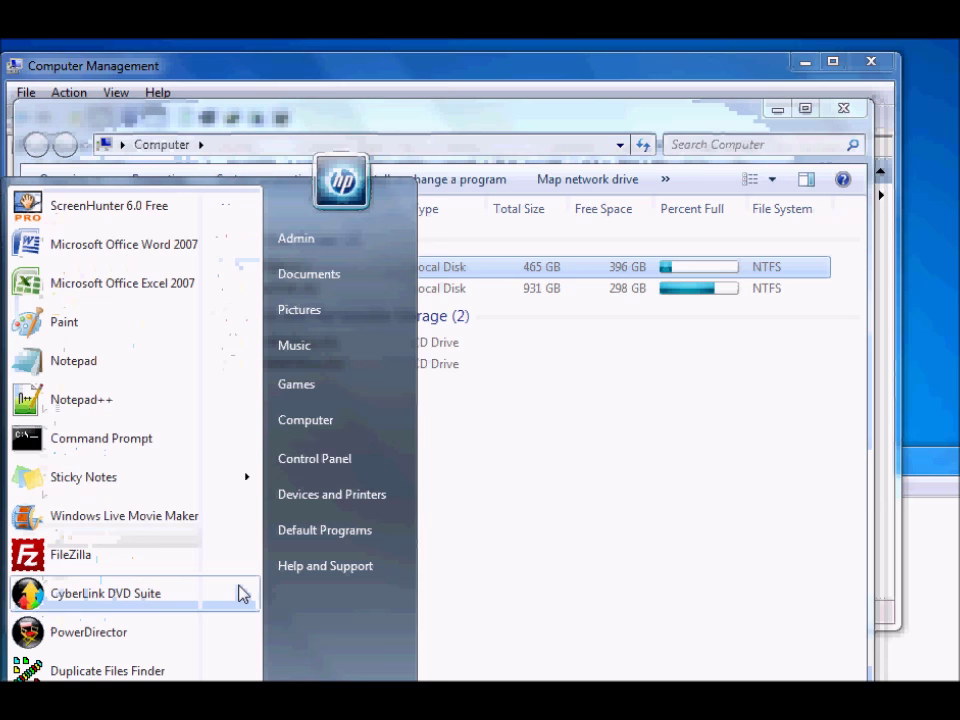
pyautogui.rightClick(346, 421)
pyautogui.press('Escape')
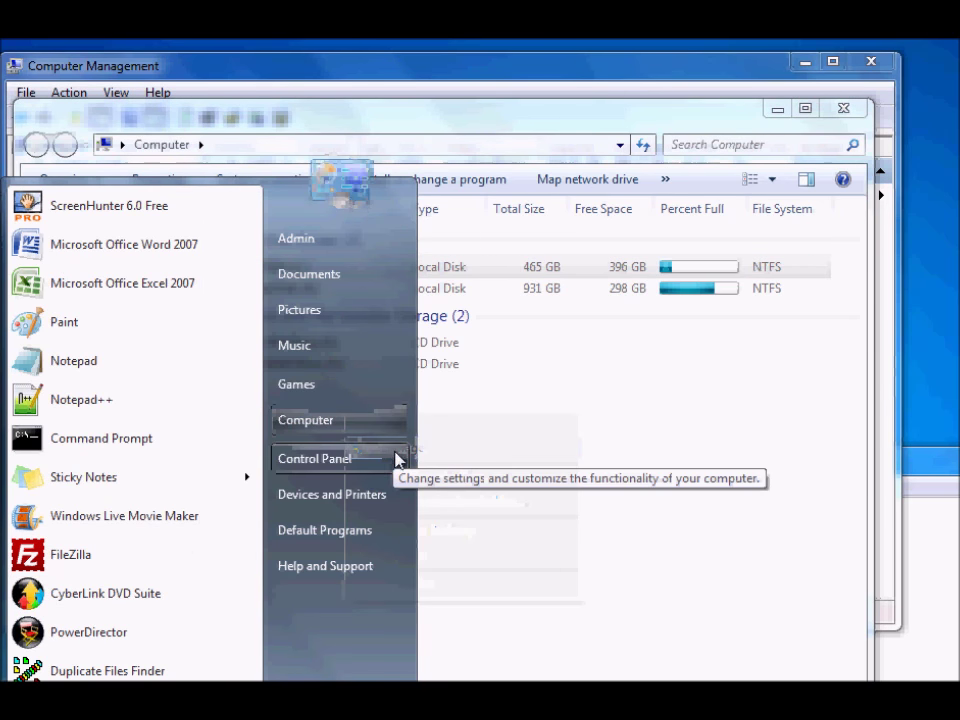
pyautogui.press('Escape')
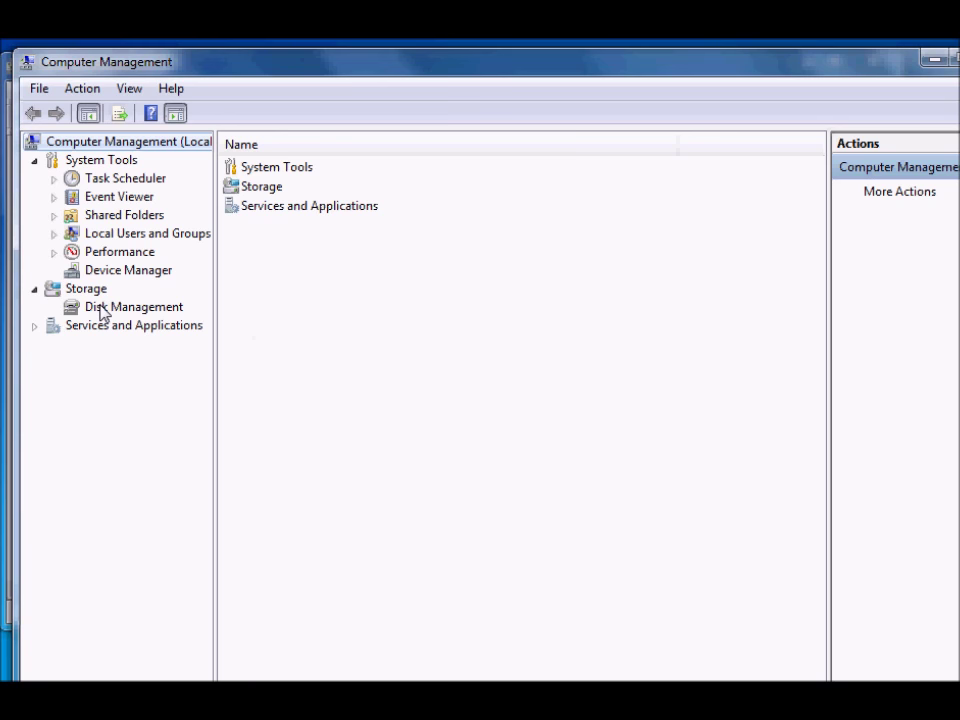
pyautogui.click(96, 313)
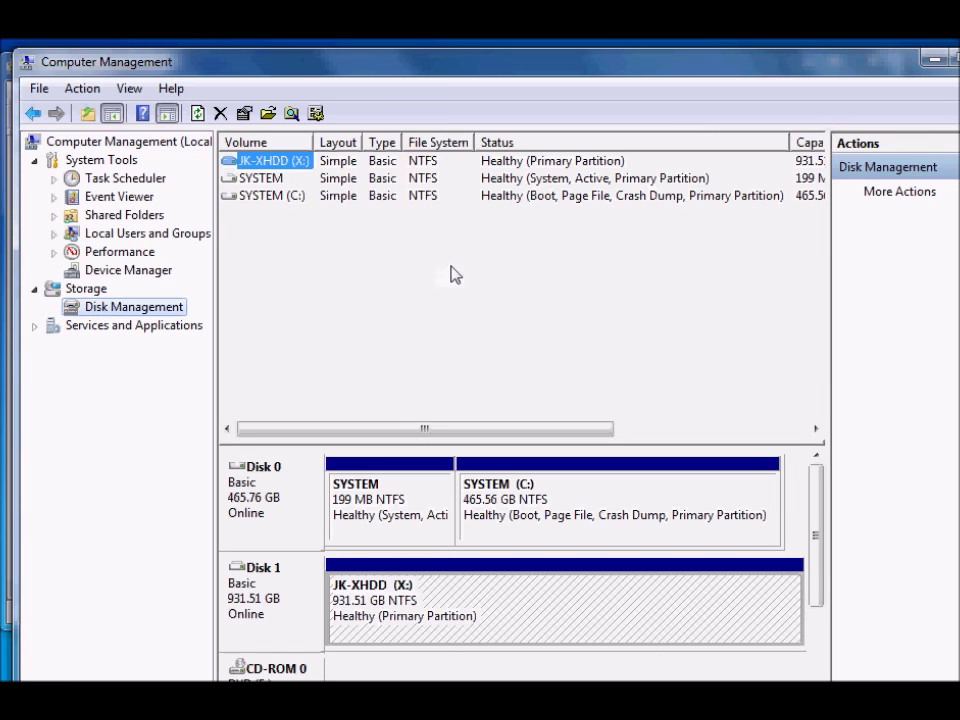
pyautogui.click(955, 62)
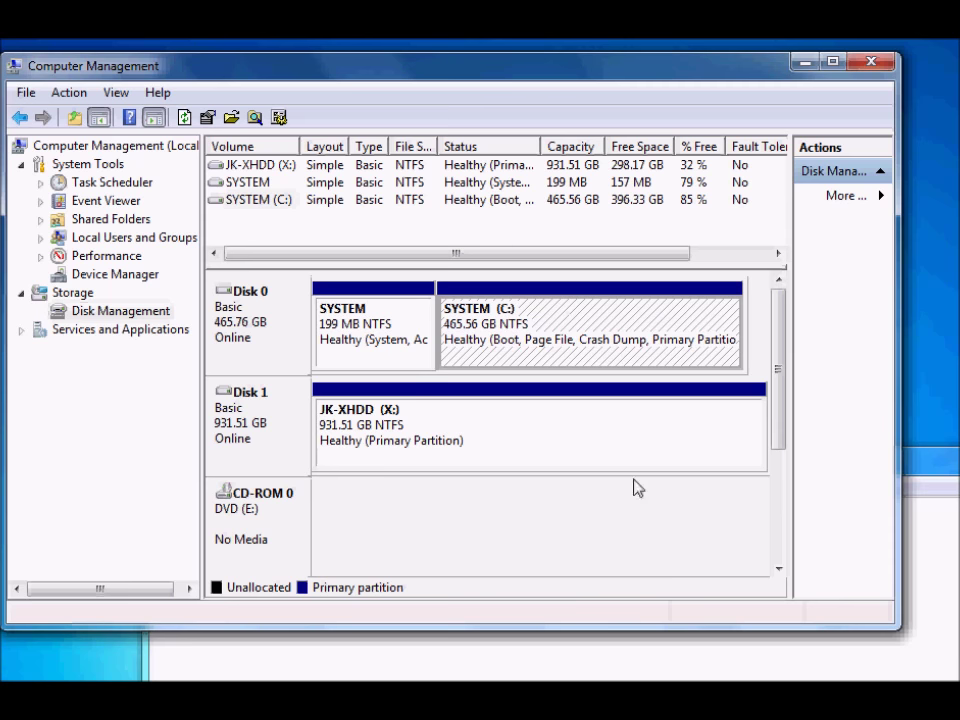
# Open Calculator over the disk view and compute the space used on the C: drive as 466 - 396
pyautogui.click(655, 650)
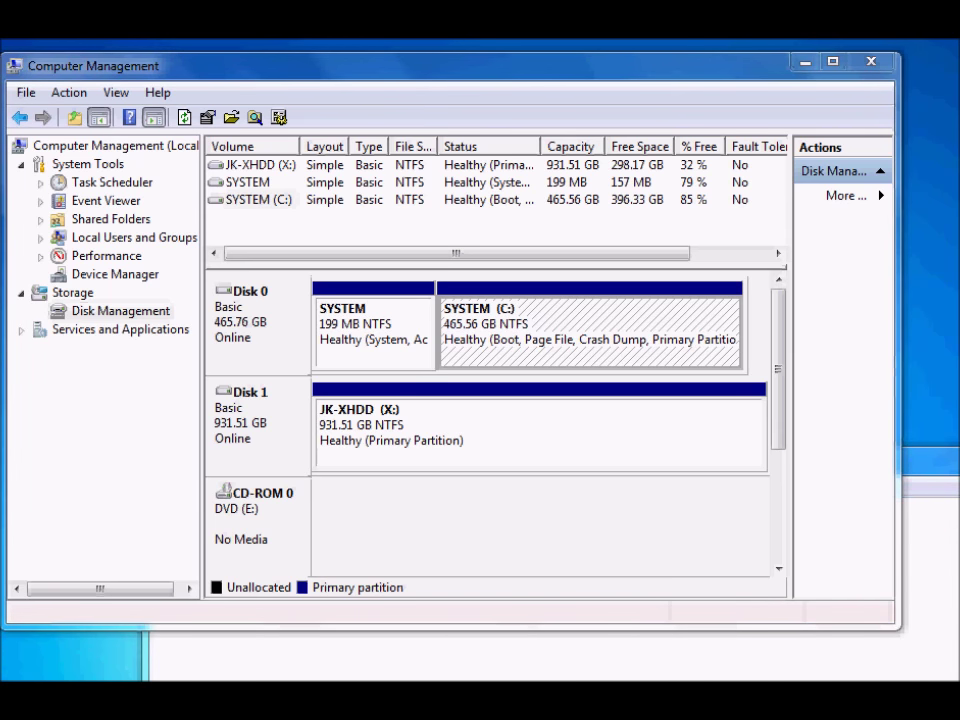
pyautogui.press('super')
pyautogui.click(537, 525)
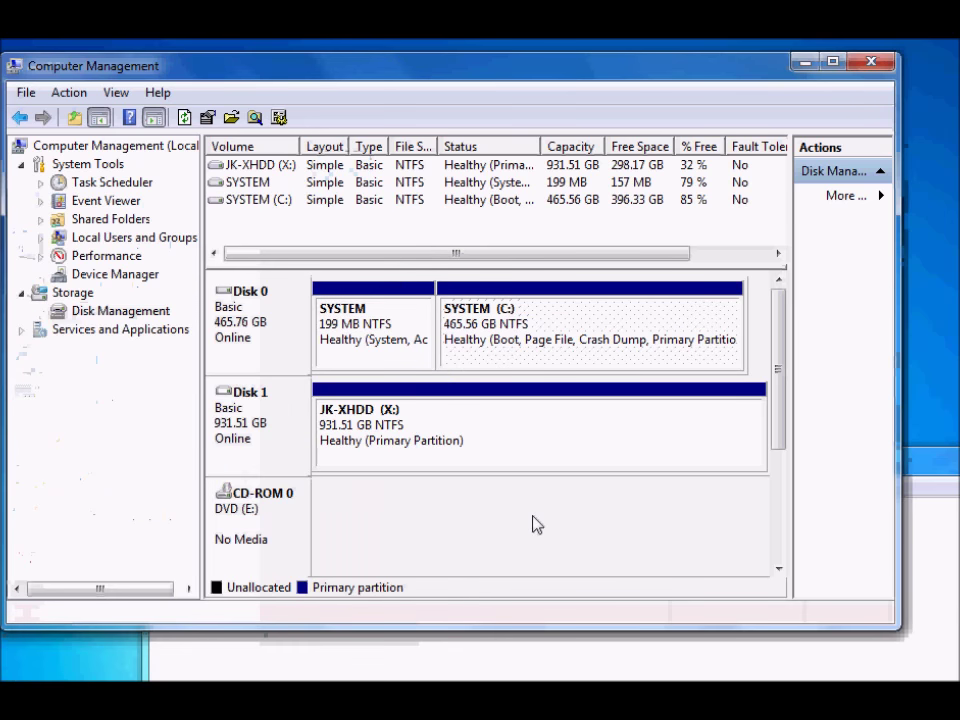
pyautogui.moveTo(669, 219); pyautogui.dragTo(609, 255)
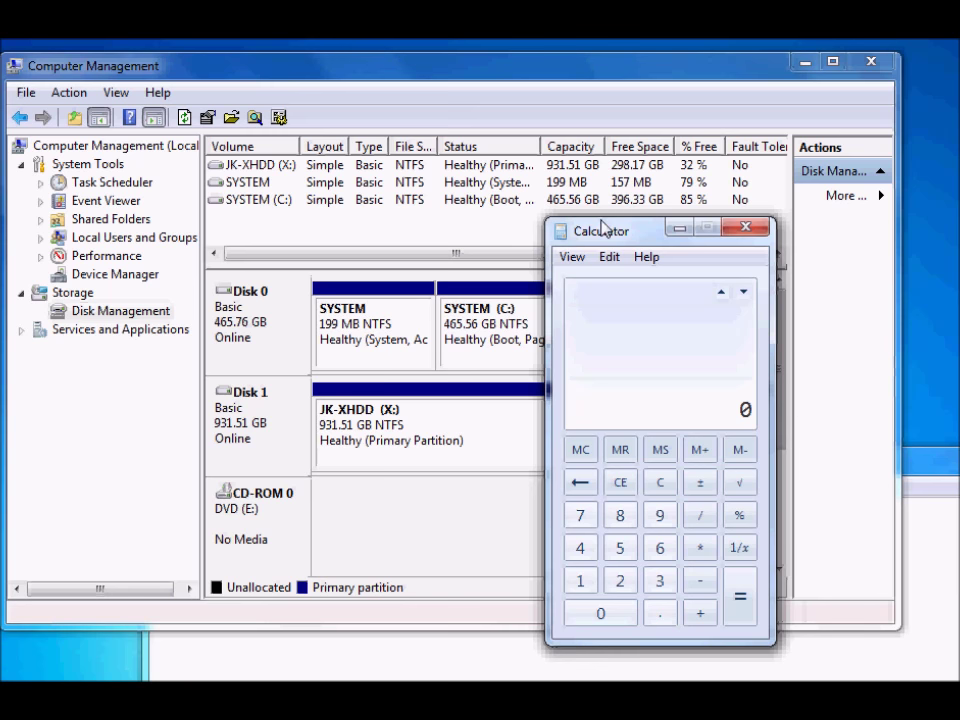
pyautogui.write('466')
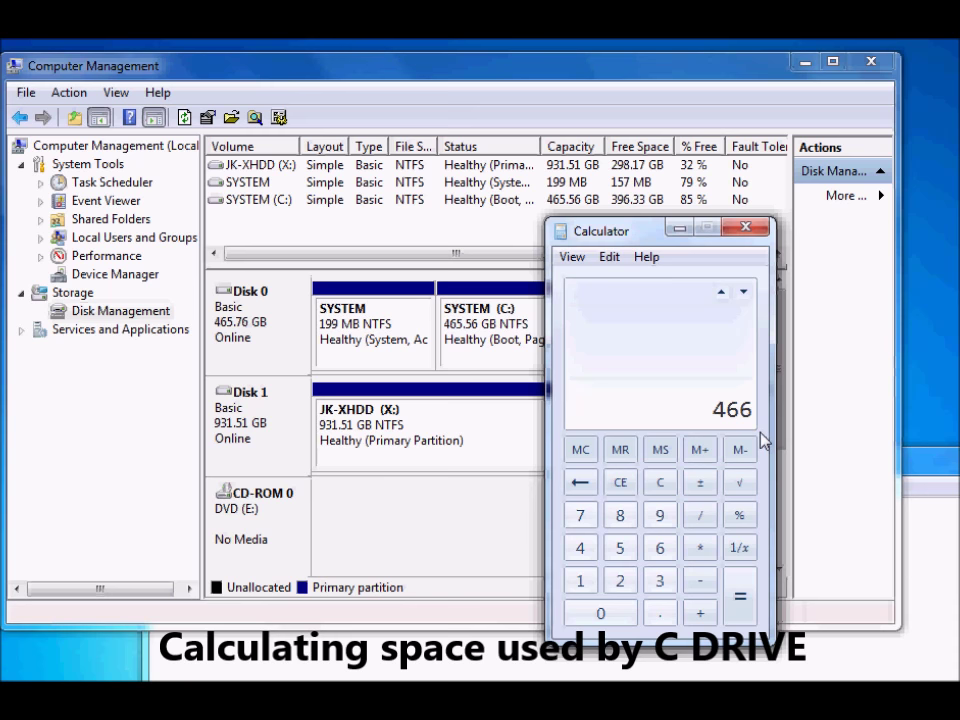
pyautogui.write('-396')
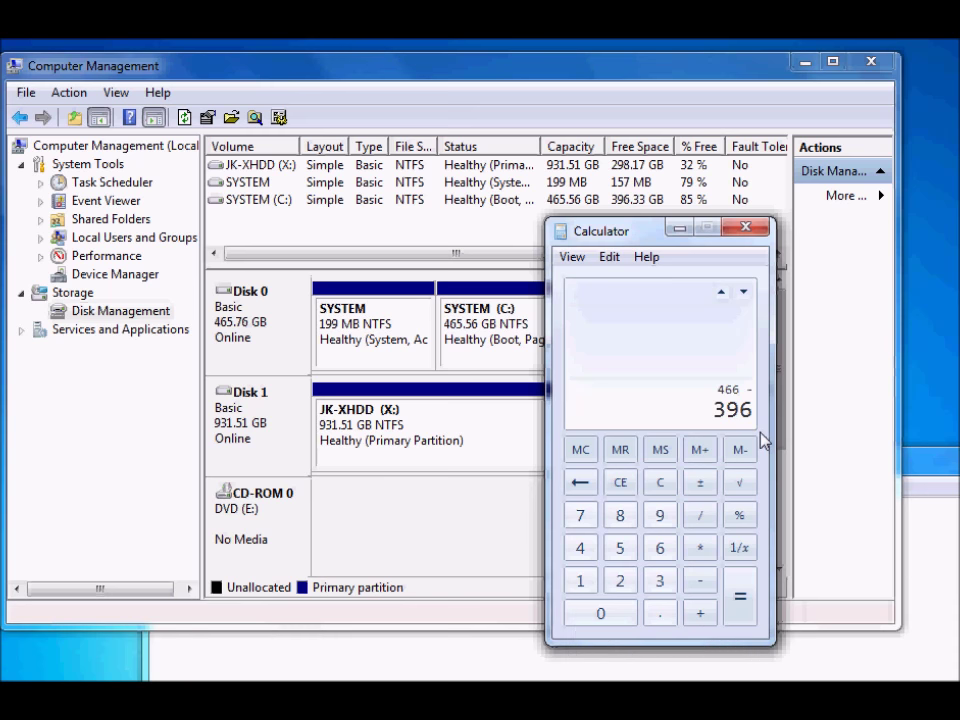
pyautogui.press('Return')
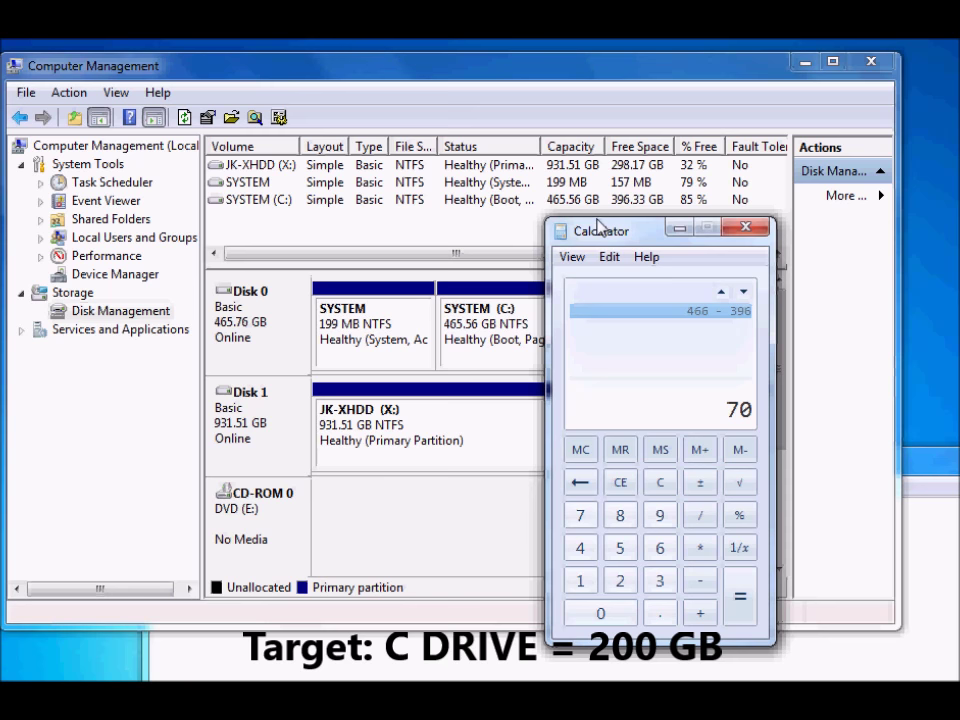
# Copy the used-space result and compute the free space needed for a 200 GB C: drive as 200 - 70
pyautogui.rightClick(752, 412)
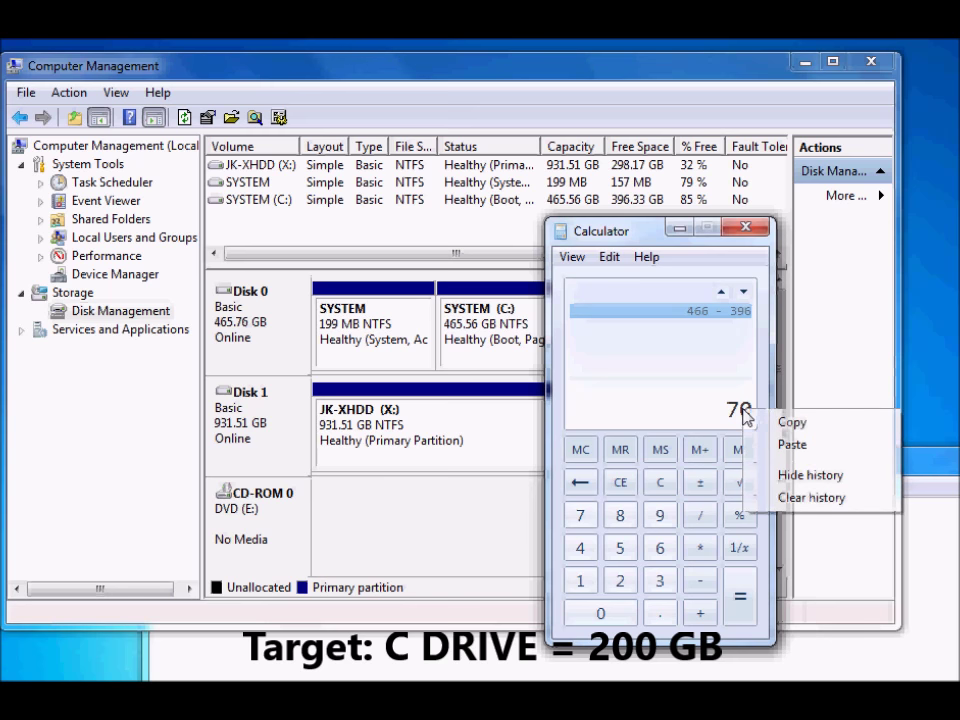
pyautogui.click(760, 425)
pyautogui.write('00')
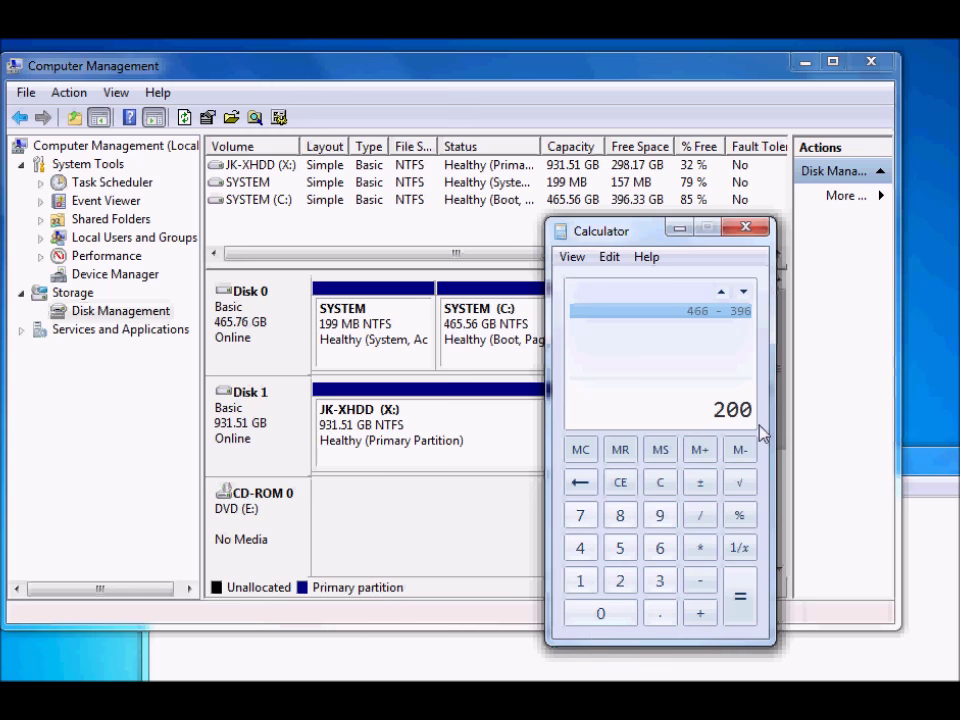
pyautogui.press('-')
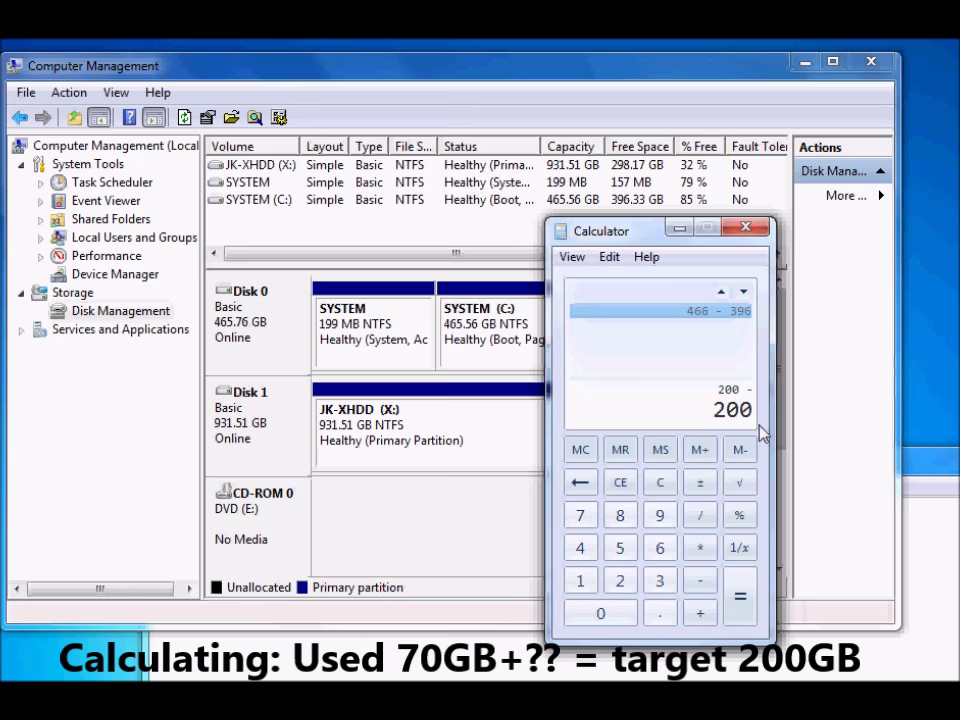
pyautogui.click(737, 329)
pyautogui.press('Return')
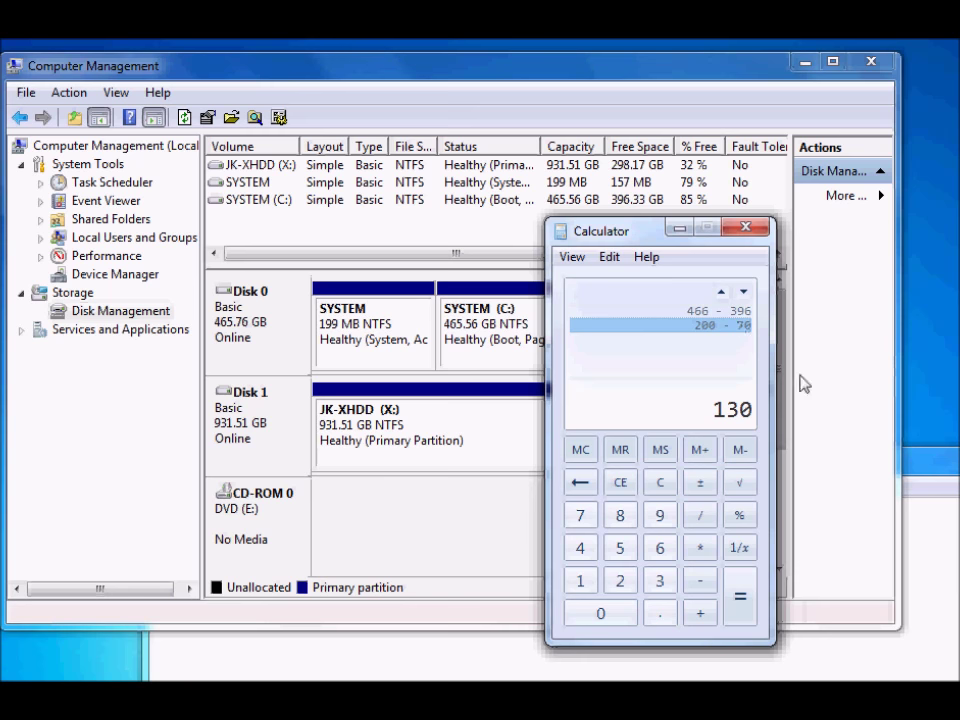
# Copy the needed-space result and compute the amount to shrink from C: as 396 - 130
pyautogui.rightClick(730, 421)
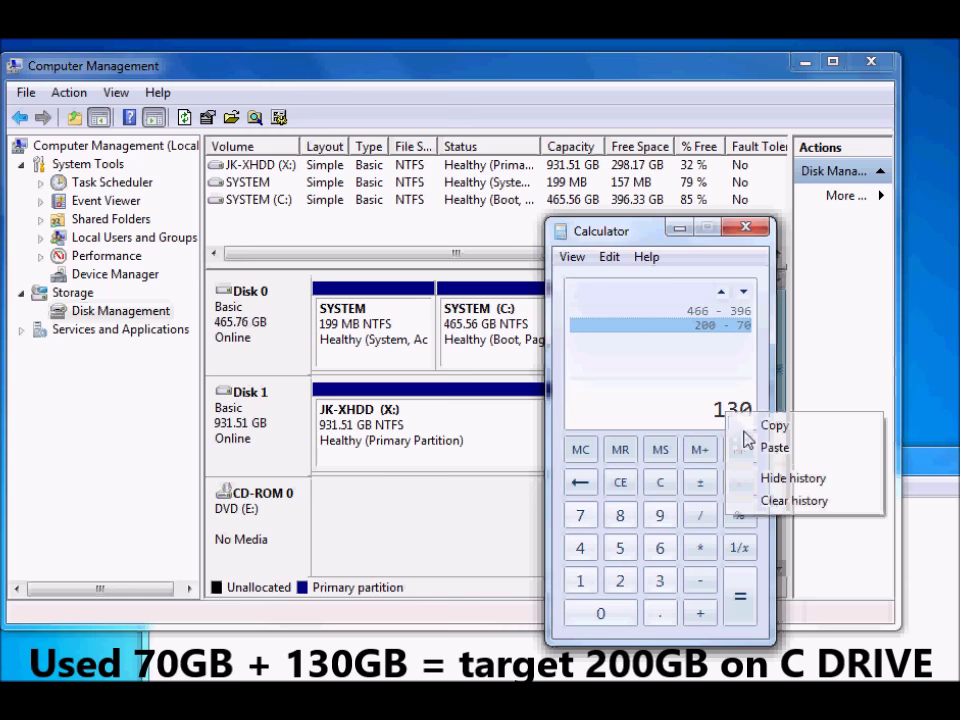
pyautogui.click(748, 426)
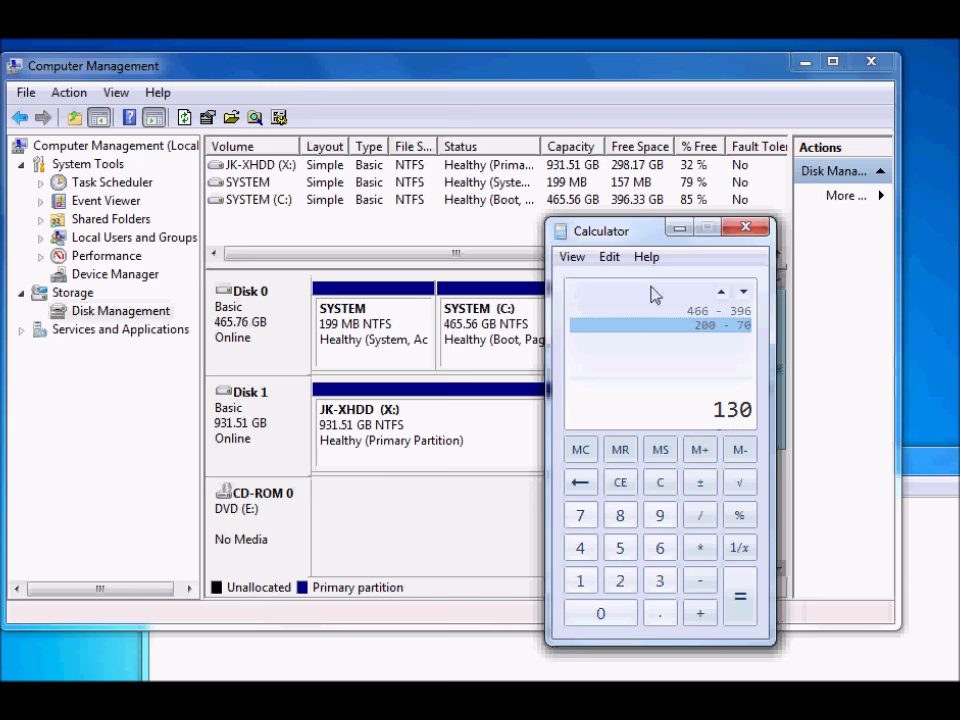
pyautogui.write('396')
pyautogui.press('-')
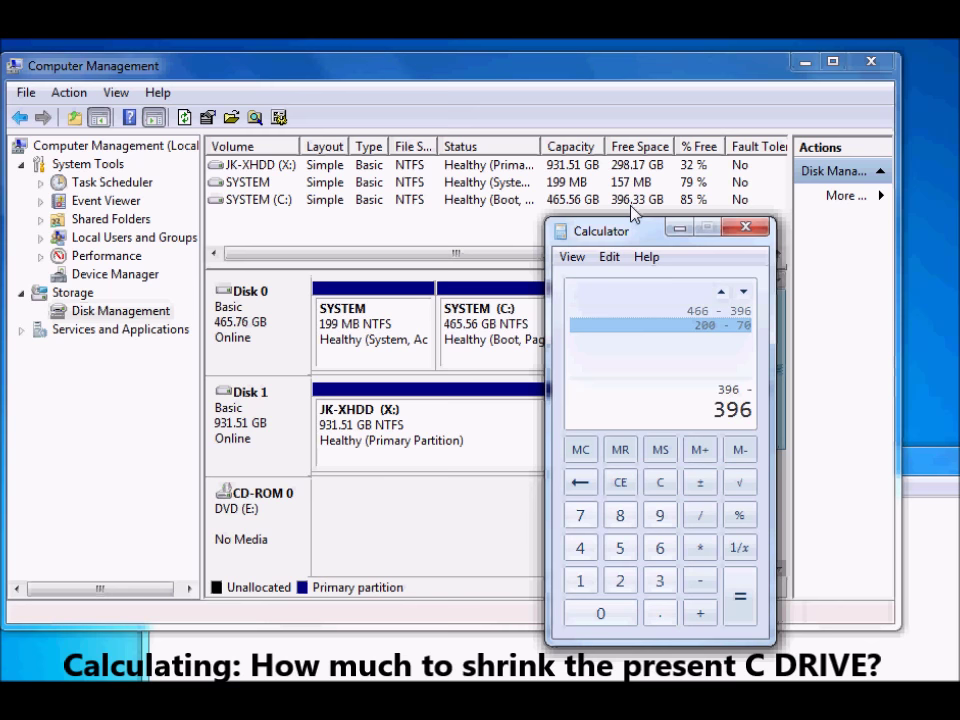
pyautogui.write('130')
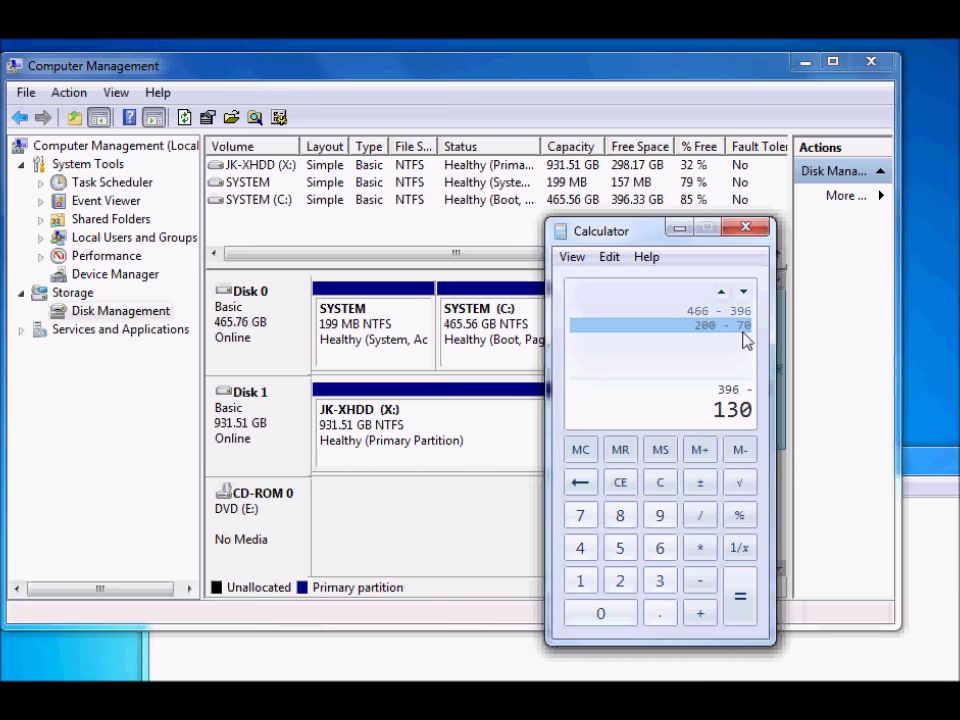
pyautogui.press('Return')
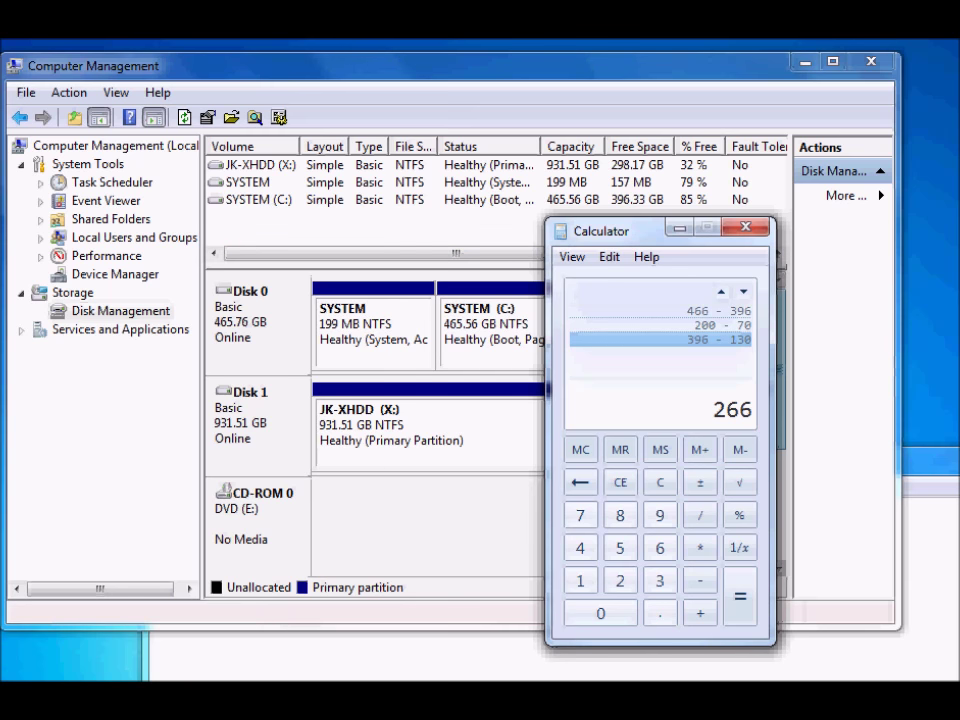
# Review the three calculations 466 - 396, 200 - 70 and 396 - 130 in the Calculator history
pyautogui.click(690, 311)
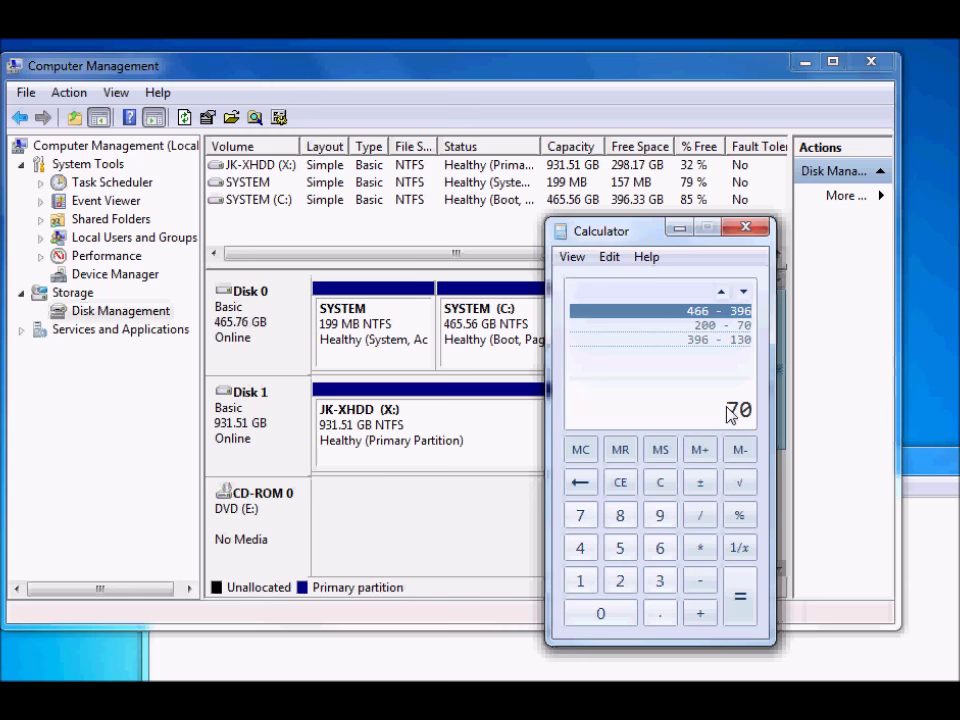
pyautogui.click(722, 325)
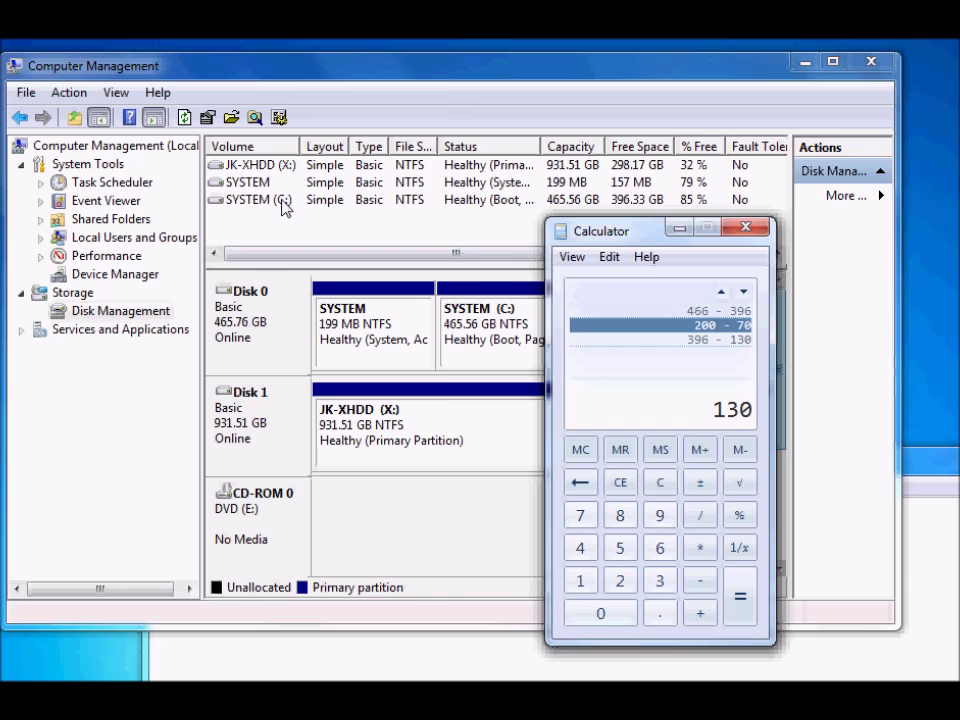
pyautogui.click(731, 342)
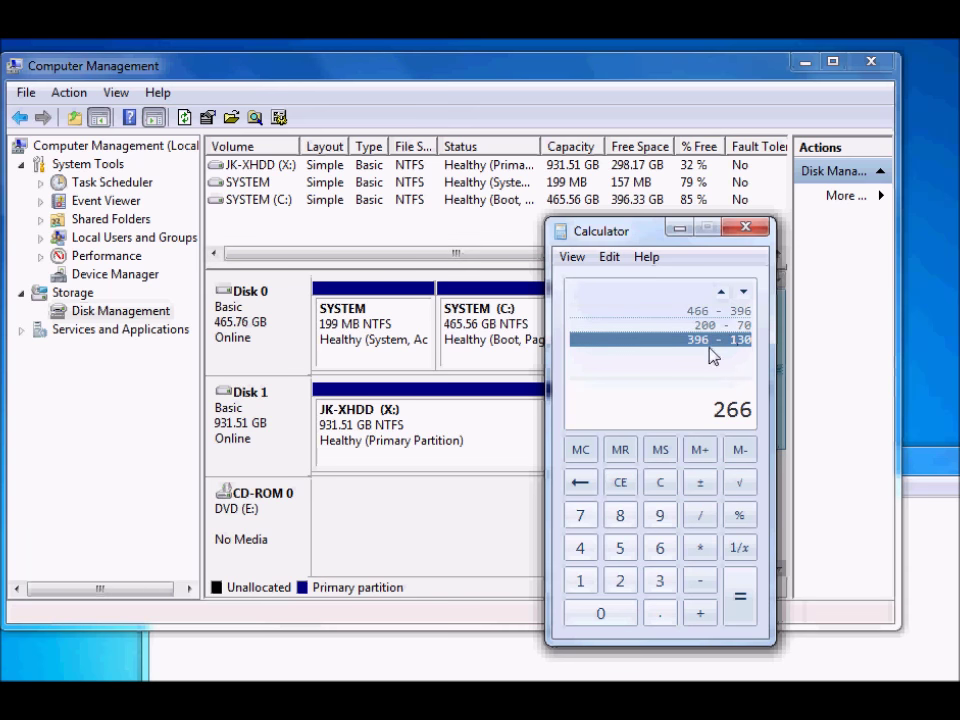
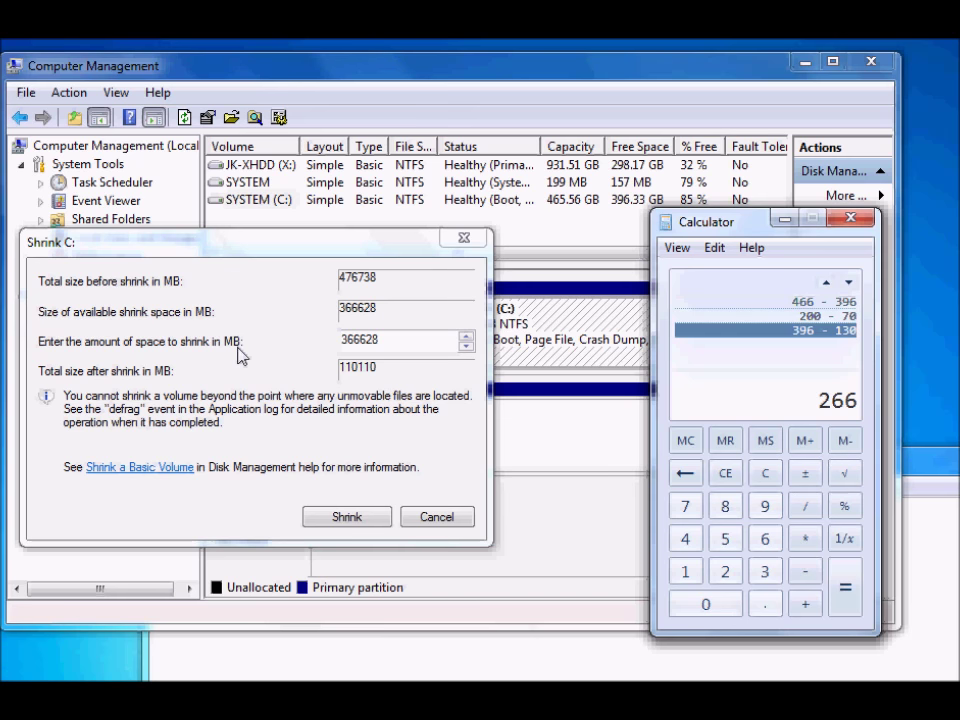
# Convert the 266 GB shrink amount to megabytes in Calculator by computing 266 * 1024
pyautogui.click(347, 343)
pyautogui.doubleClick(353, 344)
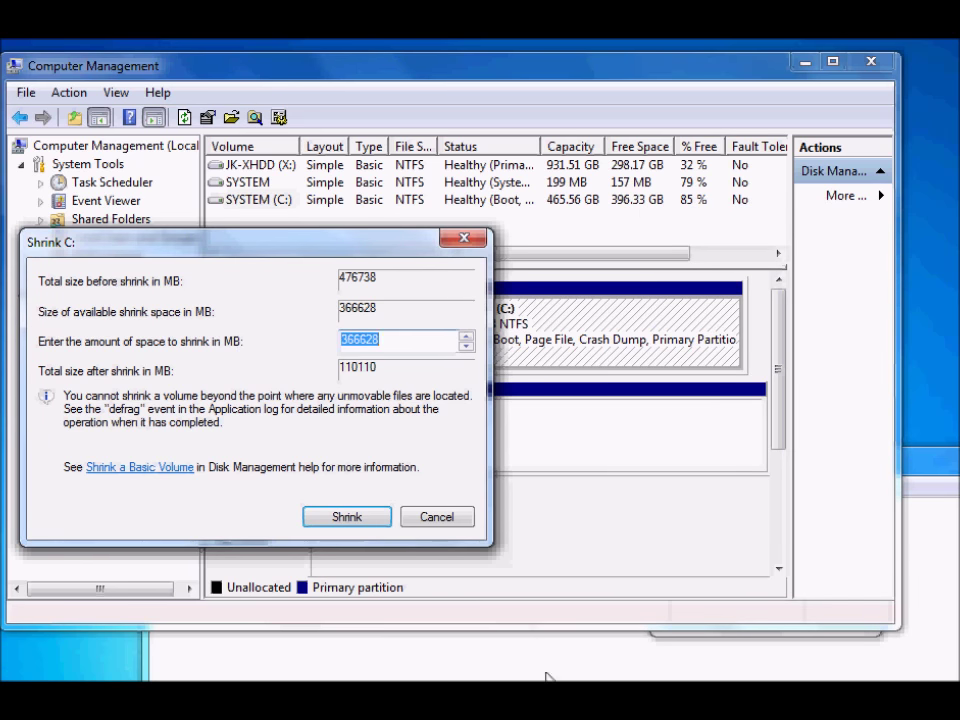
pyautogui.click(707, 670)
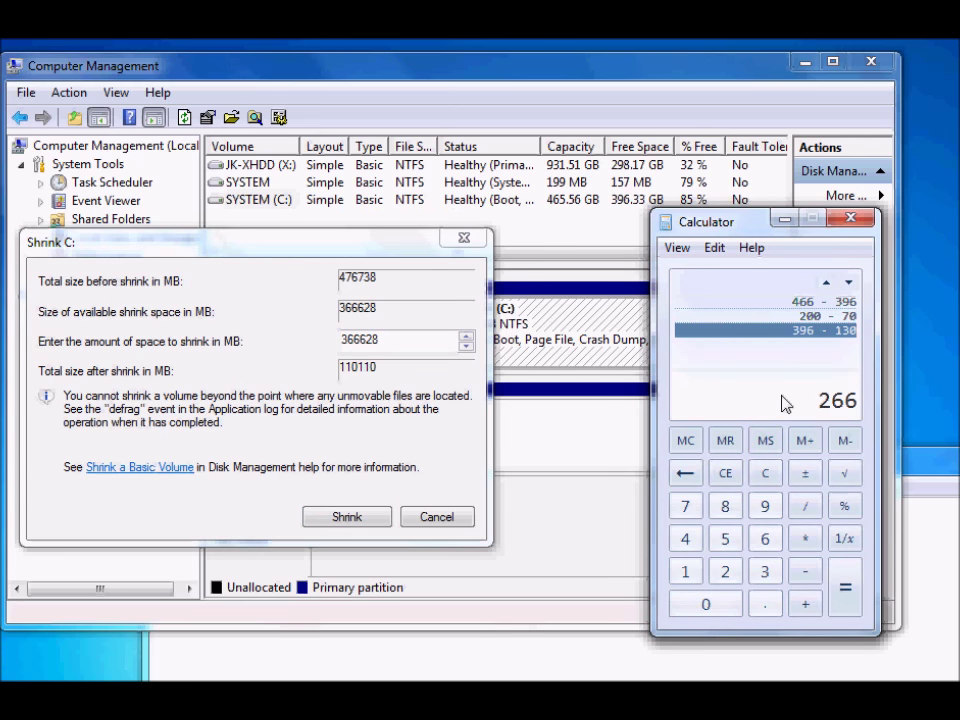
pyautogui.press('*')
pyautogui.press('0')
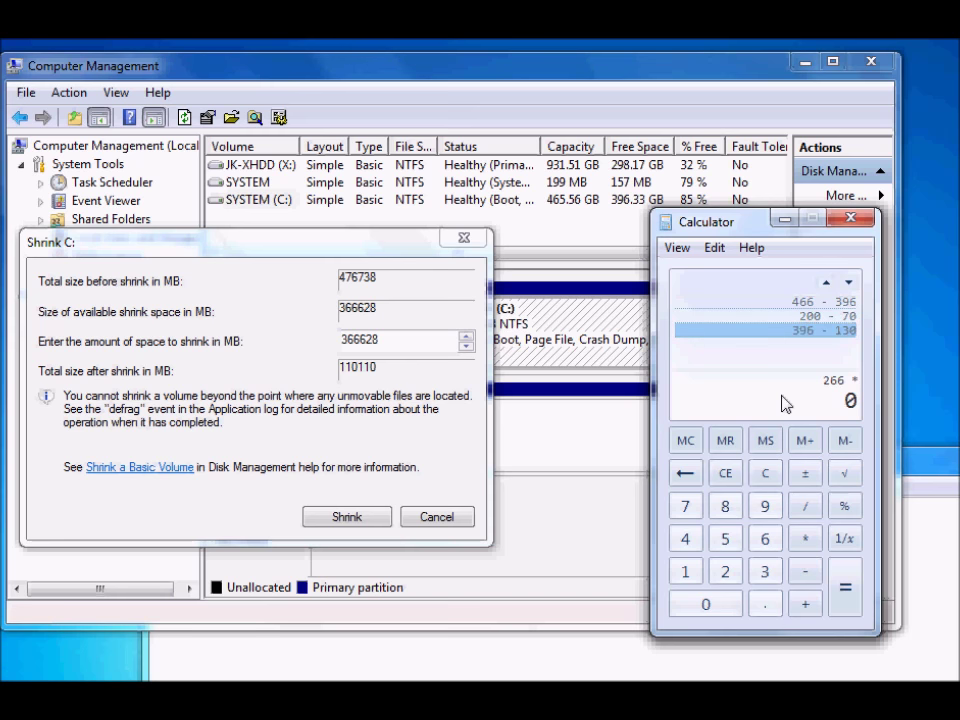
pyautogui.press('1')
pyautogui.press('0')
pyautogui.press('2')
pyautogui.press('4')
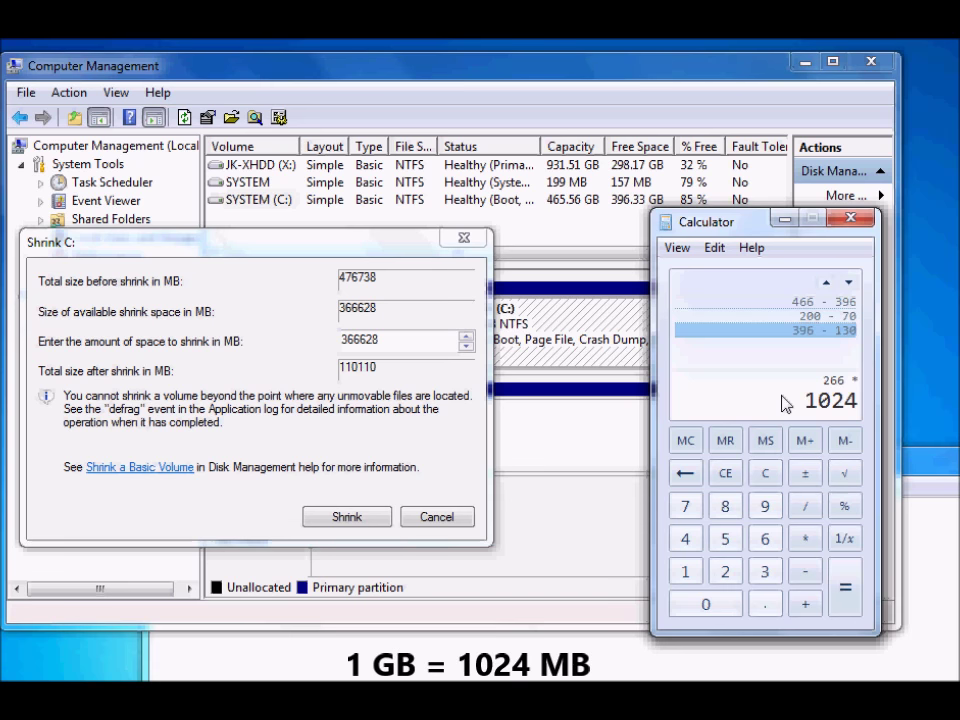
pyautogui.press('Return')
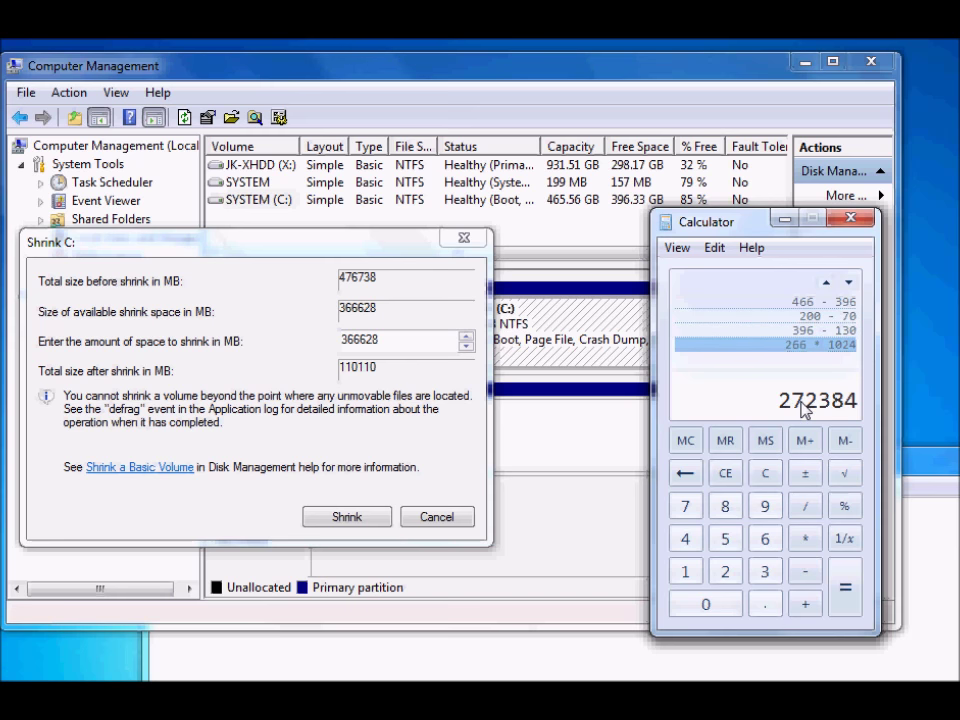
# Copy the conversion result and set the amount of space to shrink from C: to 272384 MB
pyautogui.rightClick(804, 408)
pyautogui.click(850, 414)
pyautogui.click(403, 345)
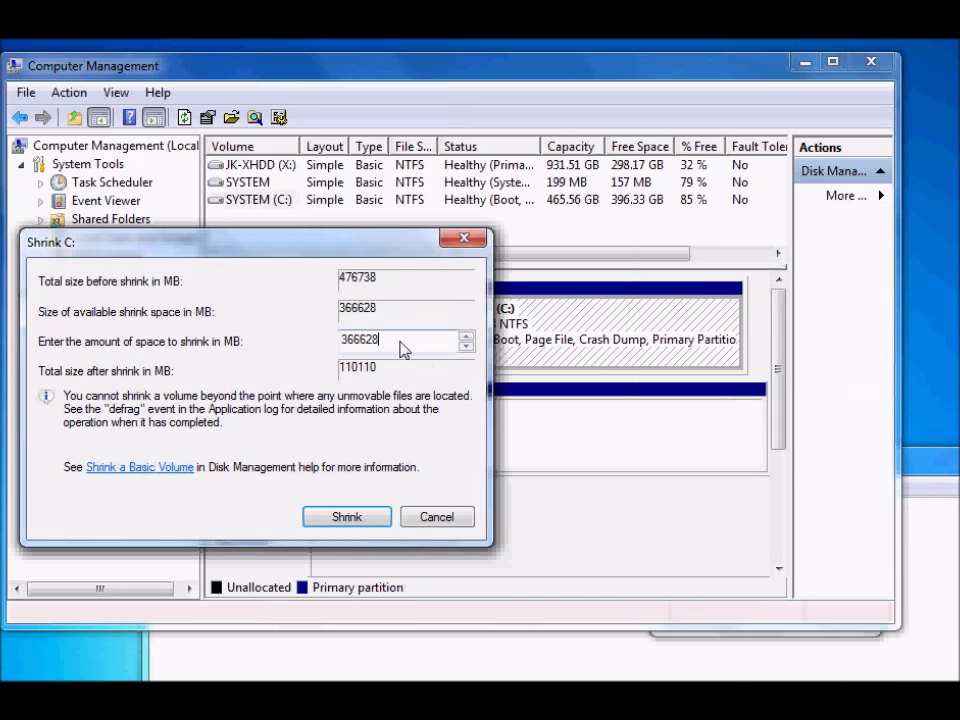
pyautogui.moveTo(418, 347); pyautogui.dragTo(307, 335)
pyautogui.moveTo(460, 240); pyautogui.dragTo(495, 359)
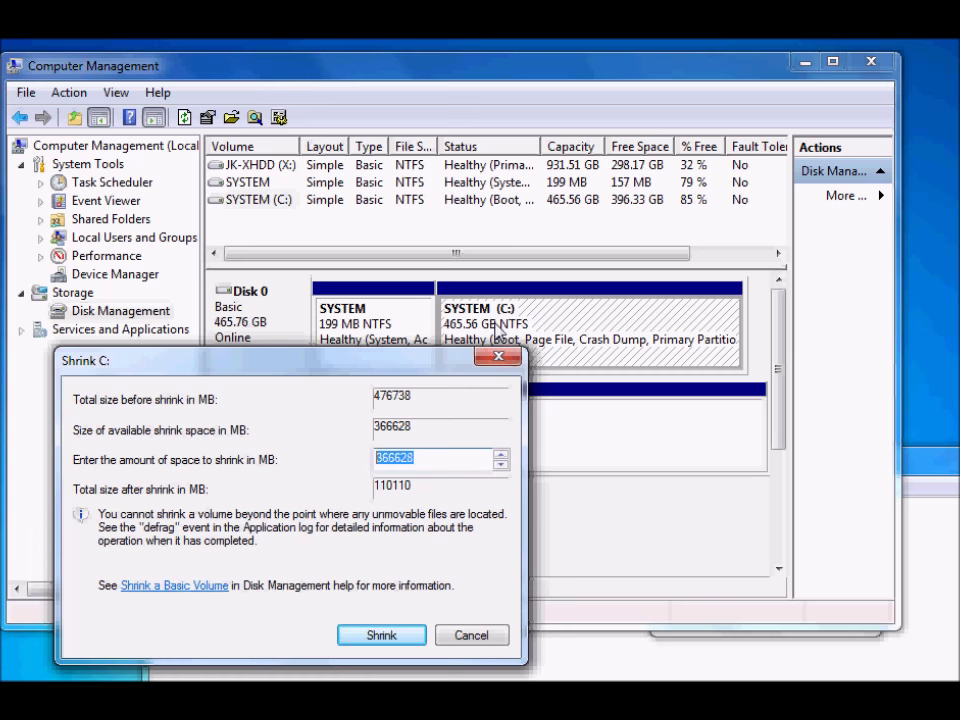
pyautogui.hotkey('ctrl', 'v')
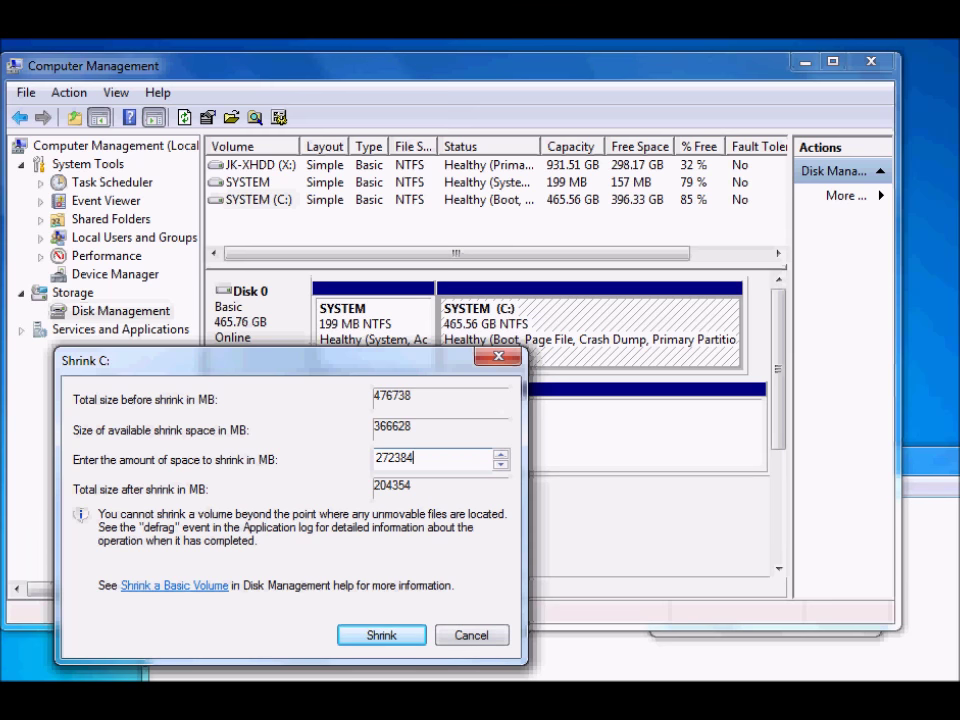
# Recheck the 266 * 1024 entry in the Calculator history and run the shrink of C:
pyautogui.click(720, 695)
pyautogui.click(797, 349)
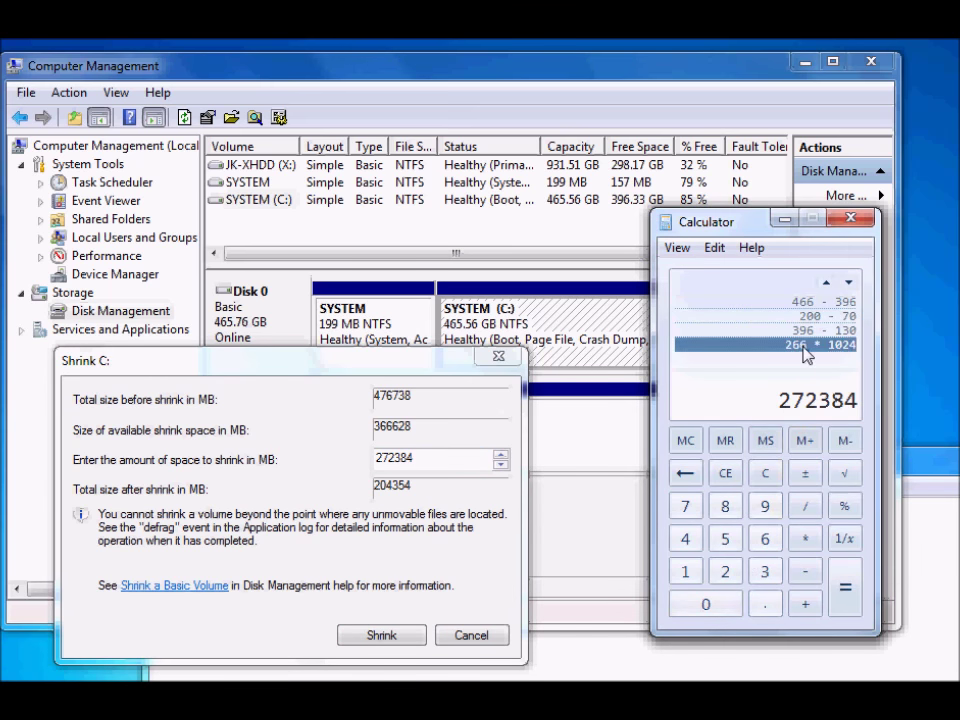
pyautogui.click(430, 510)
pyautogui.click(400, 640)
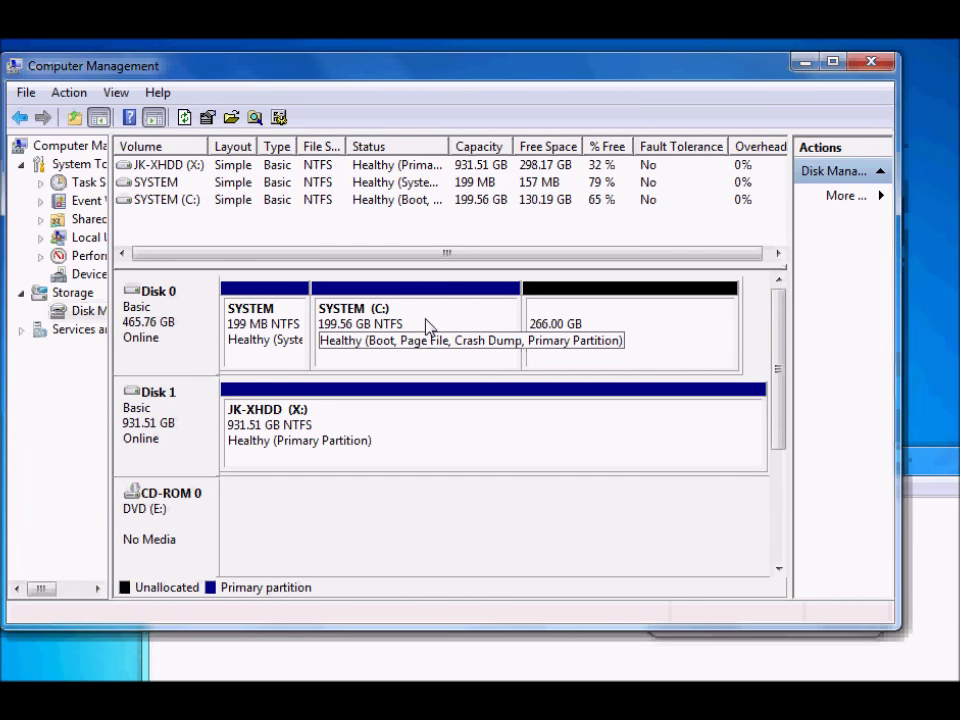
# Create a new simple volume in the 266 GB unallocated space on Disk 0 with drive letter D and the default settings
pyautogui.click(370, 348)
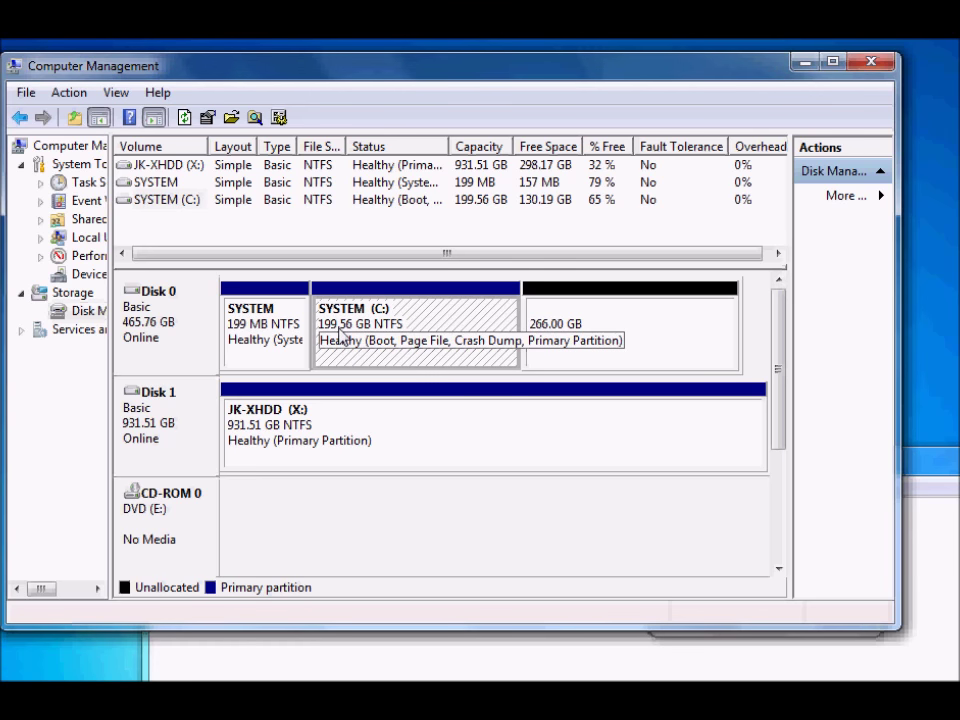
pyautogui.click(558, 322)
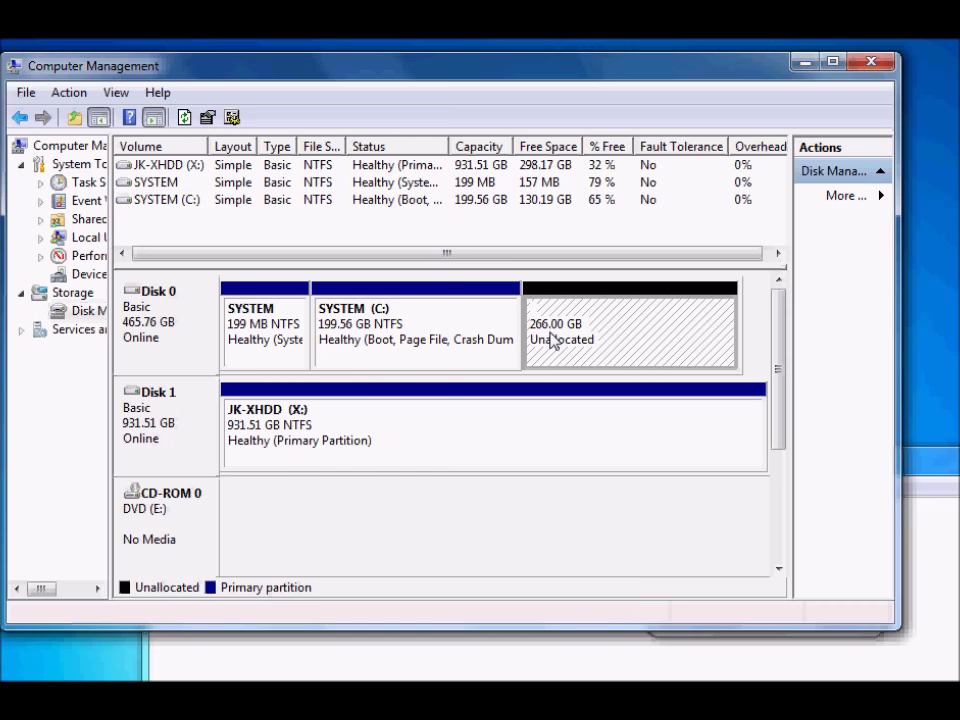
pyautogui.rightClick(551, 340)
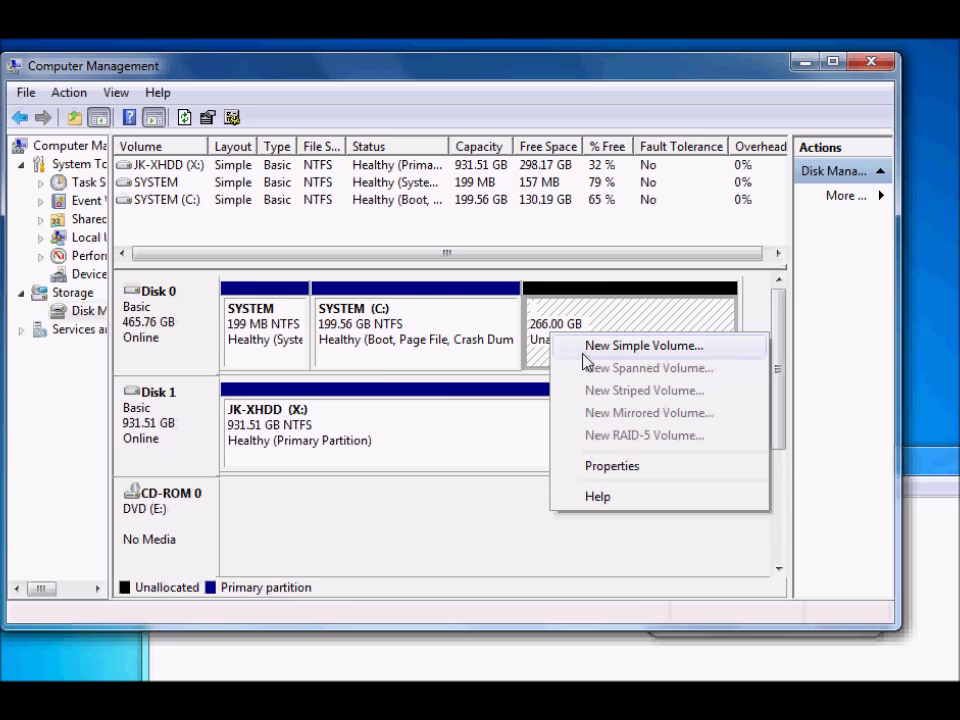
pyautogui.click(581, 350)
pyautogui.click(508, 531)
pyautogui.click(508, 531)
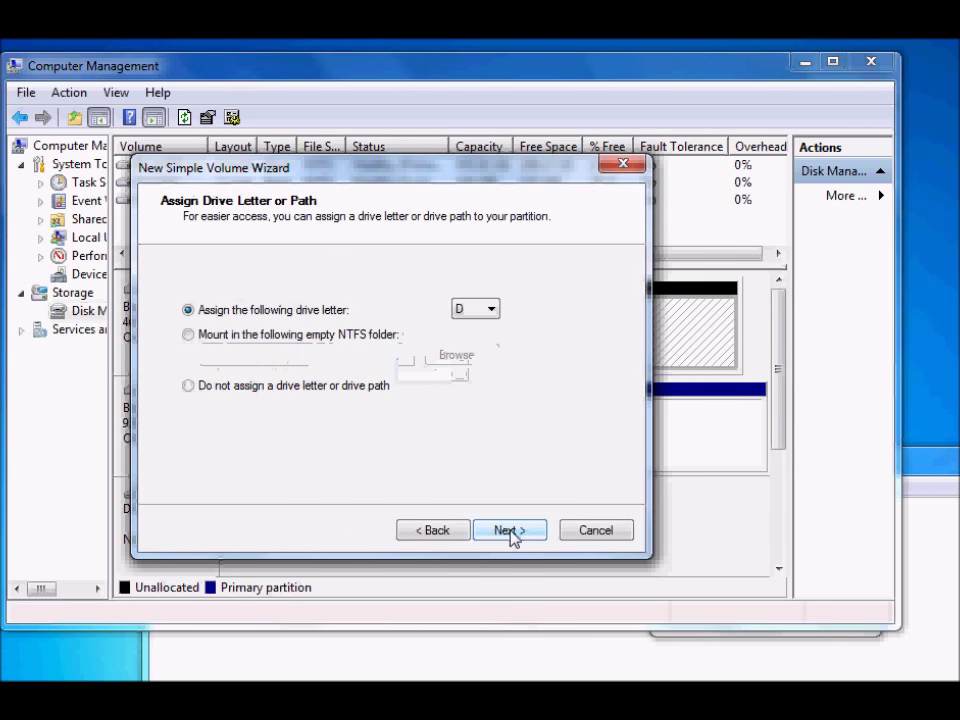
pyautogui.click(509, 531)
pyautogui.click(509, 531)
pyautogui.click(509, 531)
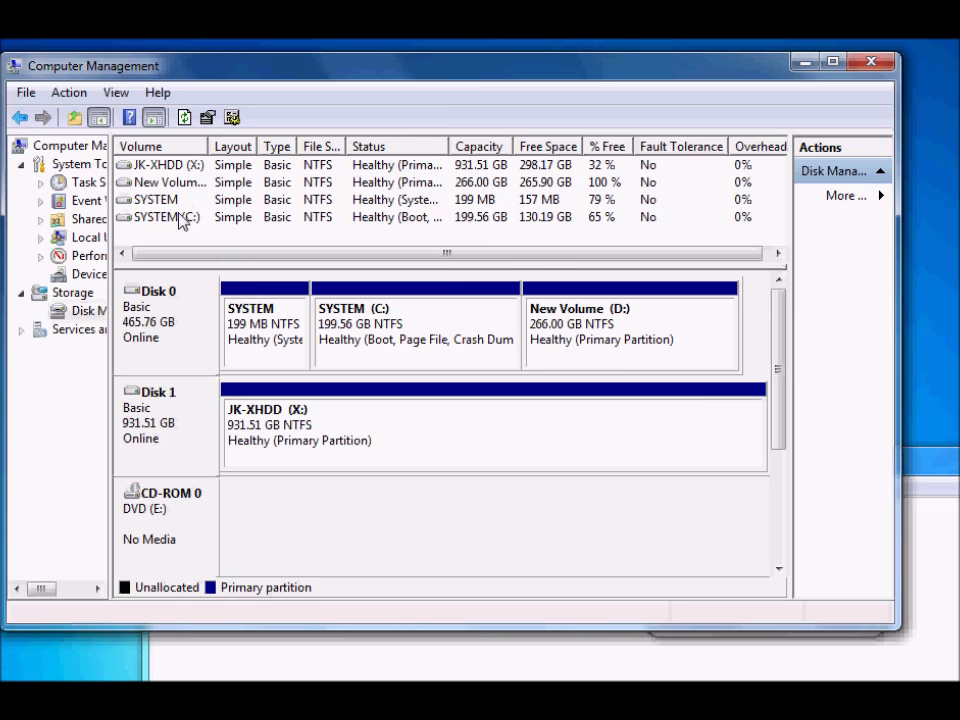
# Widen the Volume column and check the capacity of the new D: volume
pyautogui.moveTo(208, 146); pyautogui.dragTo(245, 148)
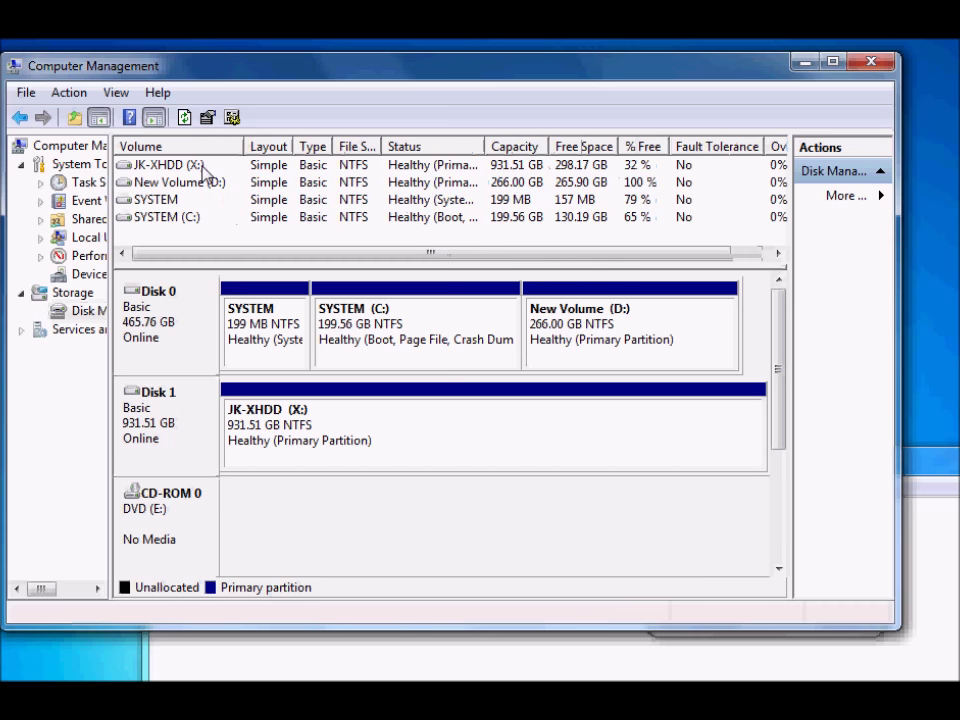
pyautogui.click(200, 183)
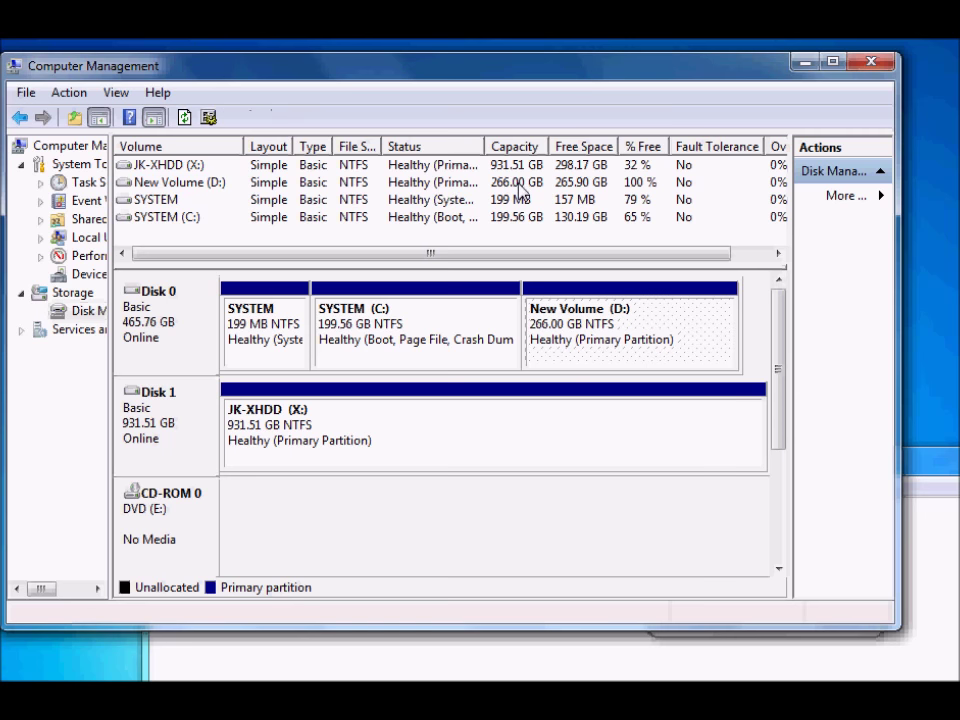
pyautogui.click(615, 316)
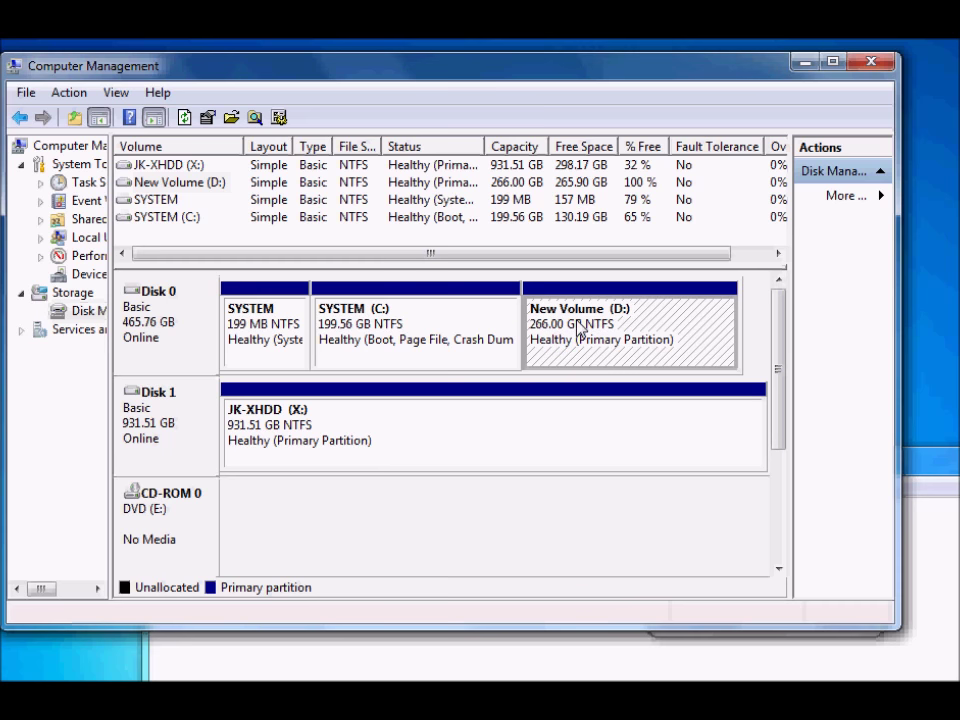
# Switch to Calculator, compute 66 * 1024 as the shrink amount for D: in megabytes, and copy the result
pyautogui.hotkey('alt', 'Tab')
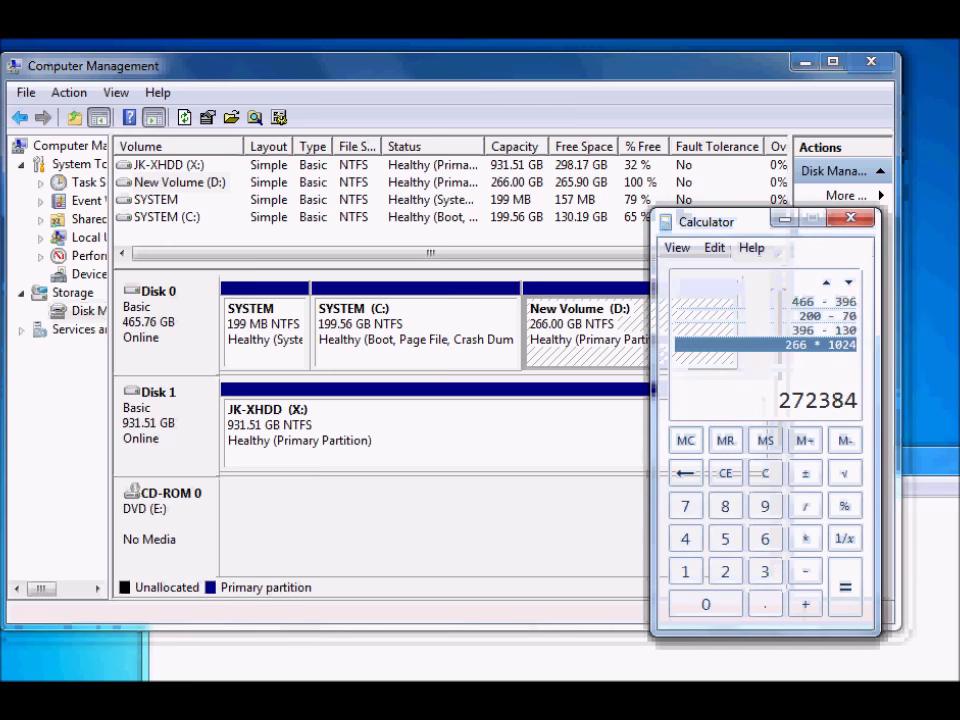
pyautogui.write('66 * ')
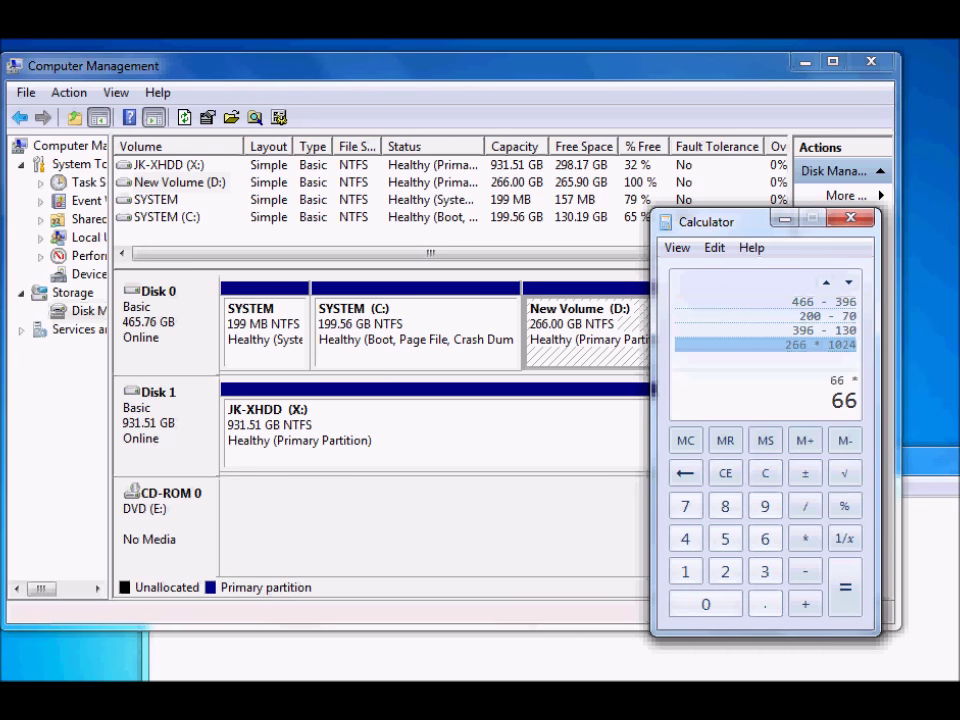
pyautogui.write('1024')
pyautogui.press('Return')
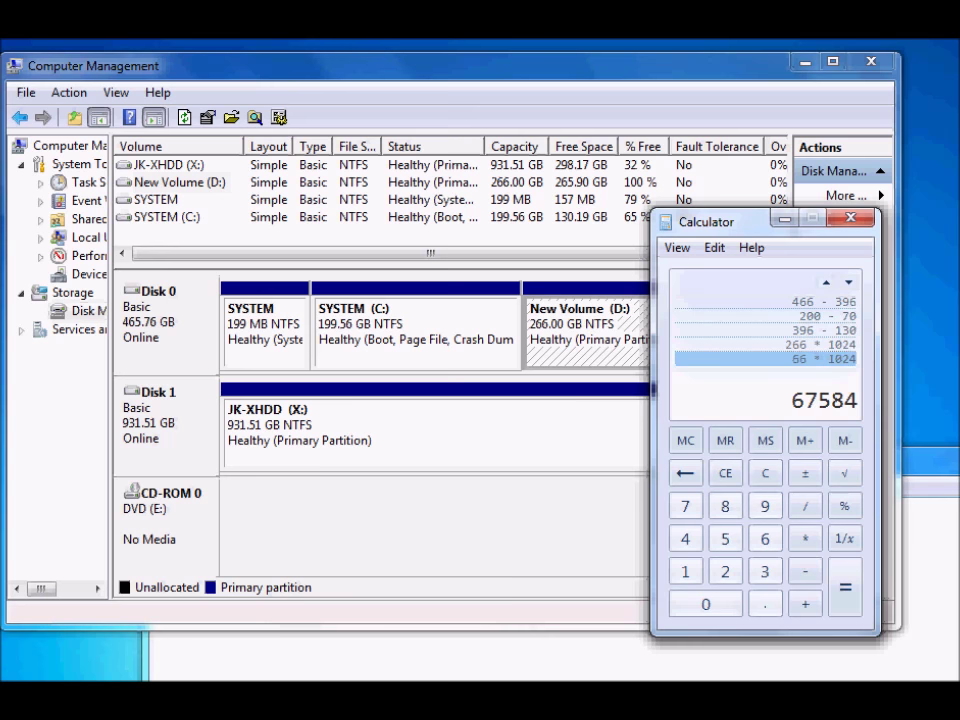
pyautogui.rightClick(825, 410)
pyautogui.click(850, 415)
# Shrink the D: volume by 67584 MB
pyautogui.rightClick(612, 336)
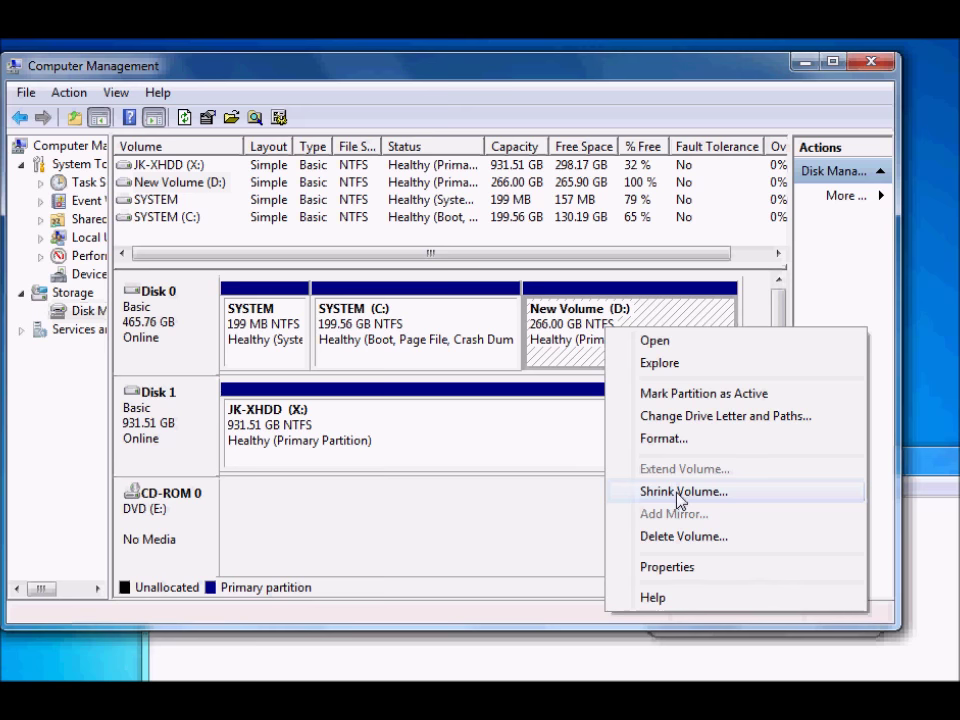
pyautogui.click(679, 493)
pyautogui.moveTo(510, 196); pyautogui.dragTo(537, 380)
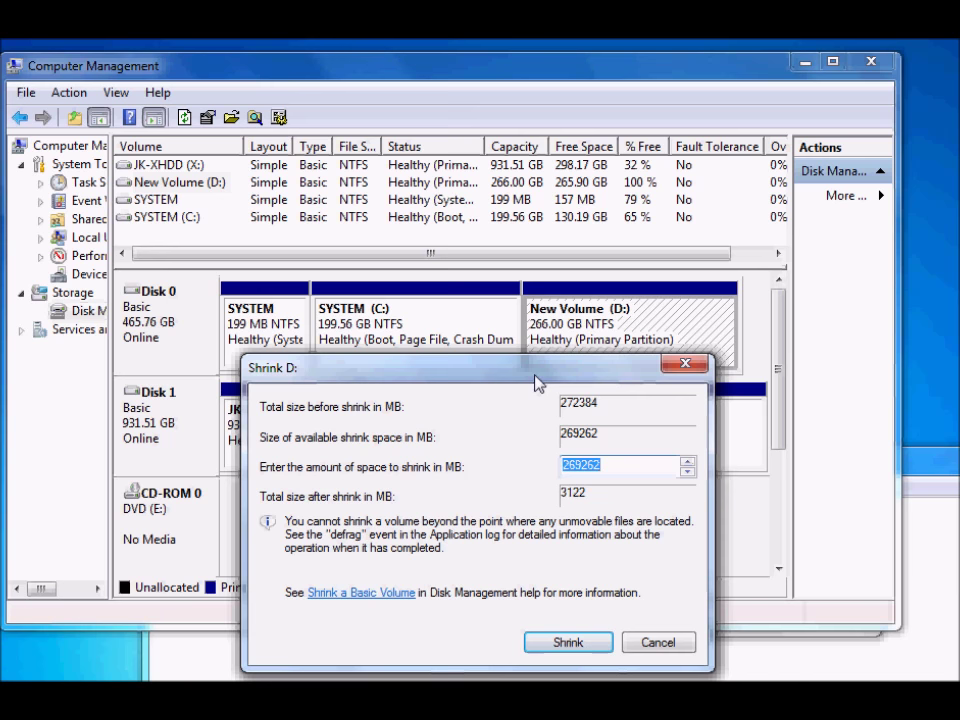
pyautogui.write('67584')
pyautogui.click(596, 649)
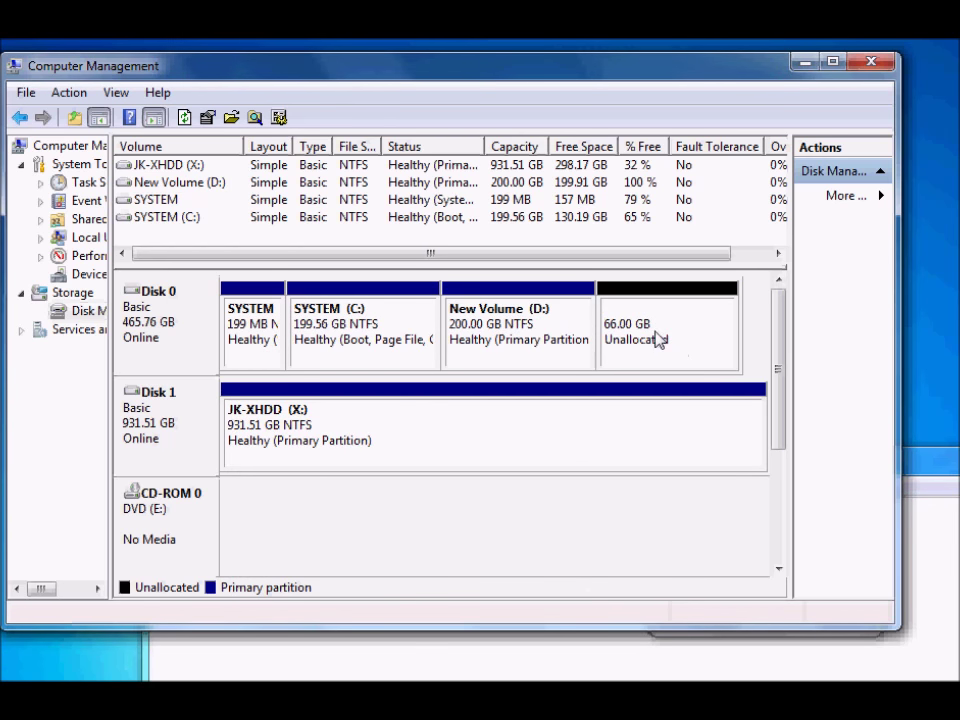
# Create a new simple volume in the 66 GB unallocated space on Disk 0 with drive letter F and the default settings
pyautogui.click(529, 334)
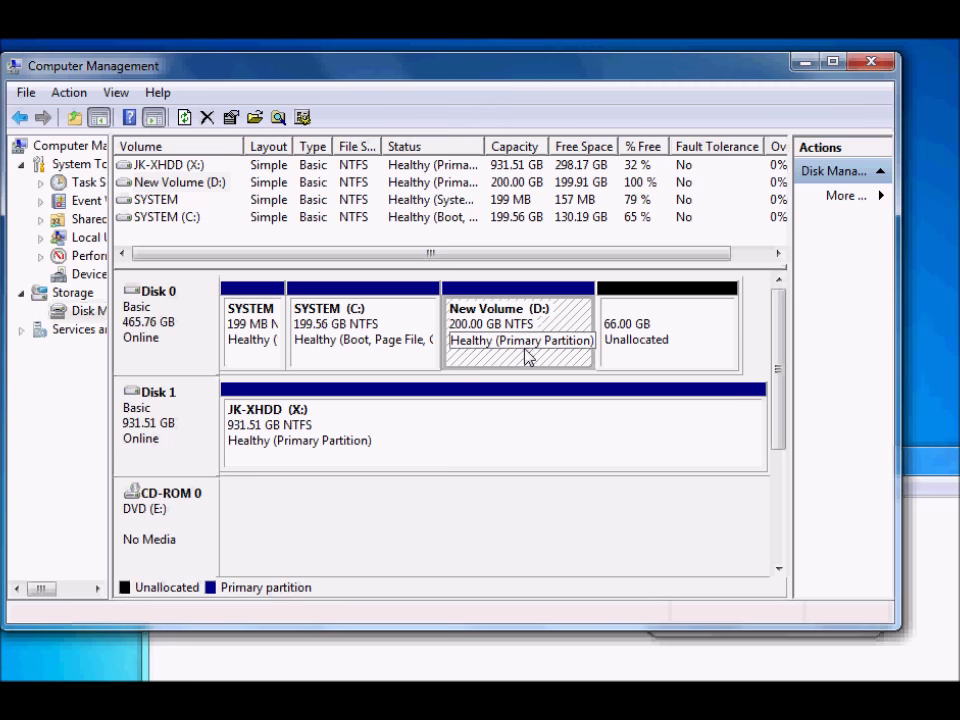
pyautogui.click(625, 335)
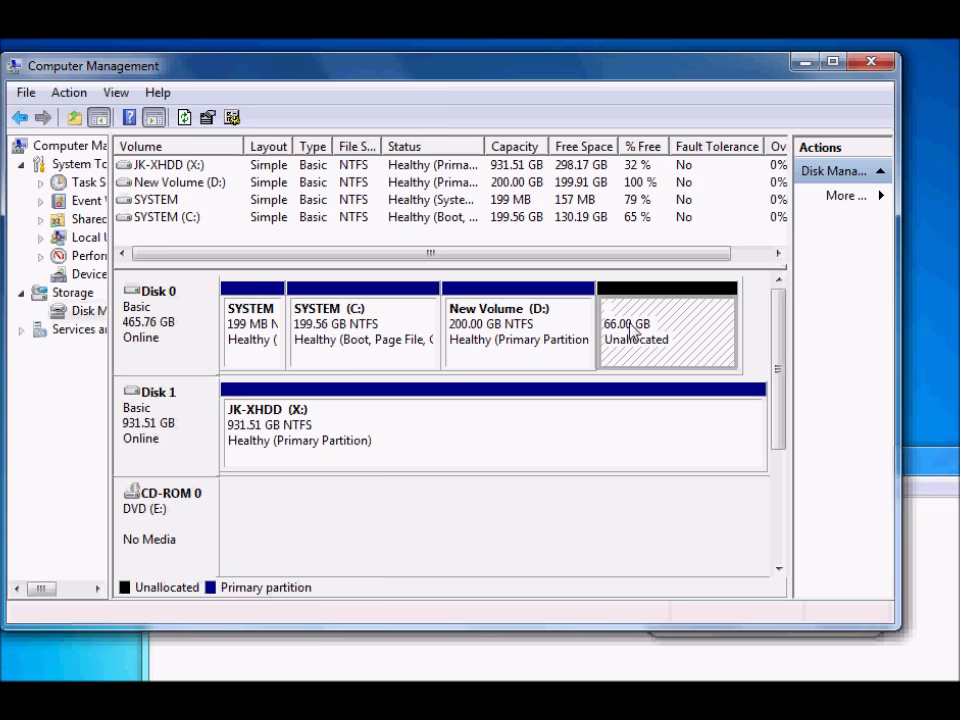
pyautogui.rightClick(645, 331)
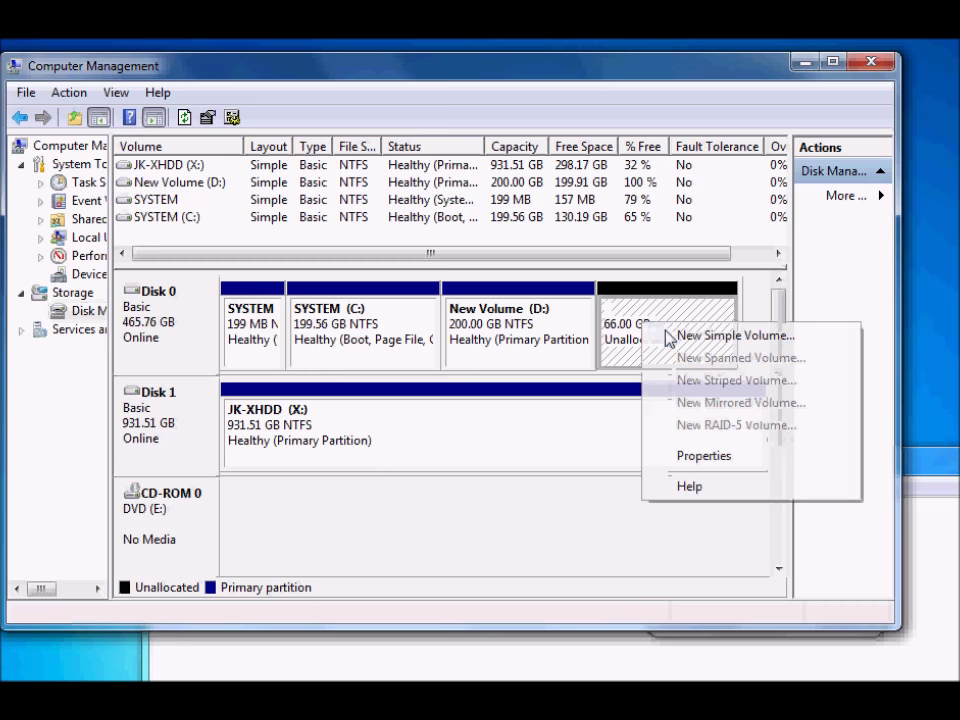
pyautogui.click(700, 336)
pyautogui.click(509, 530)
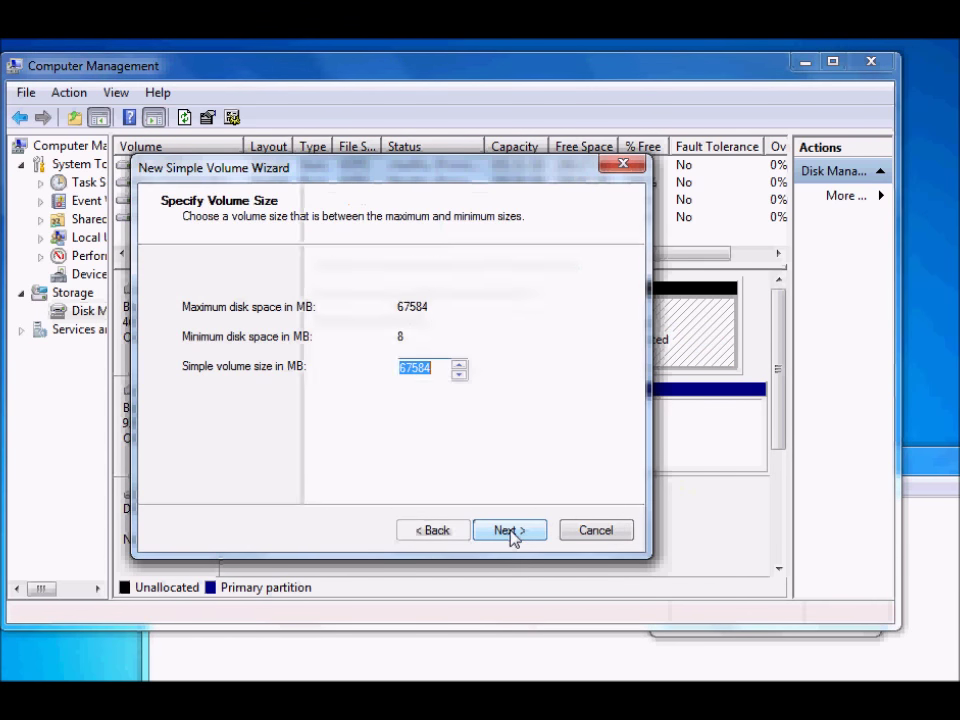
pyautogui.click(509, 530)
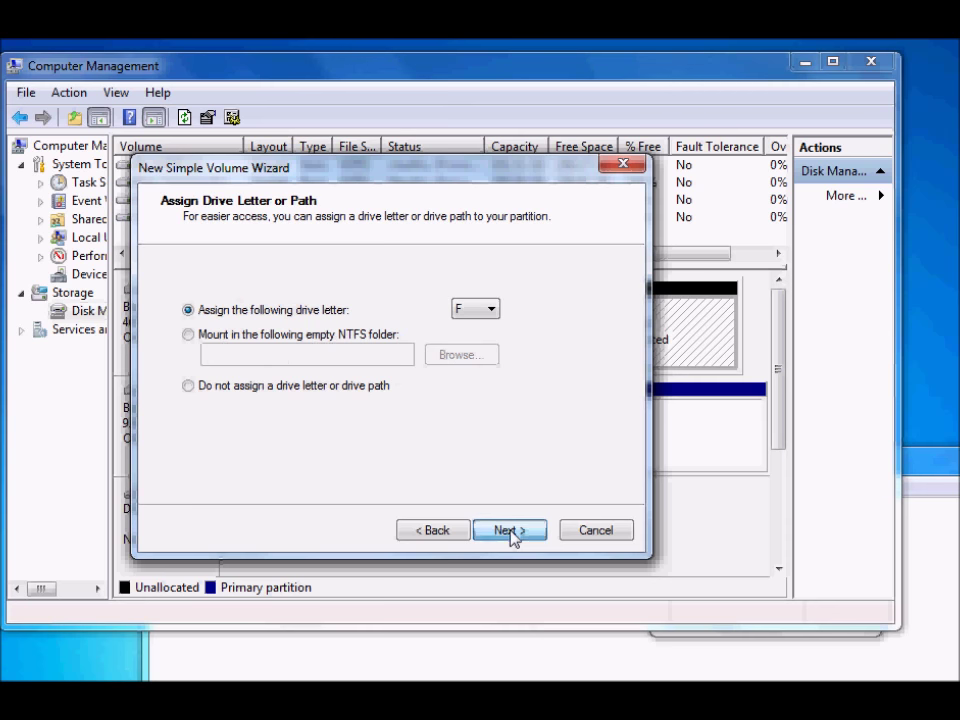
pyautogui.click(510, 531)
pyautogui.click(510, 531)
pyautogui.click(509, 530)
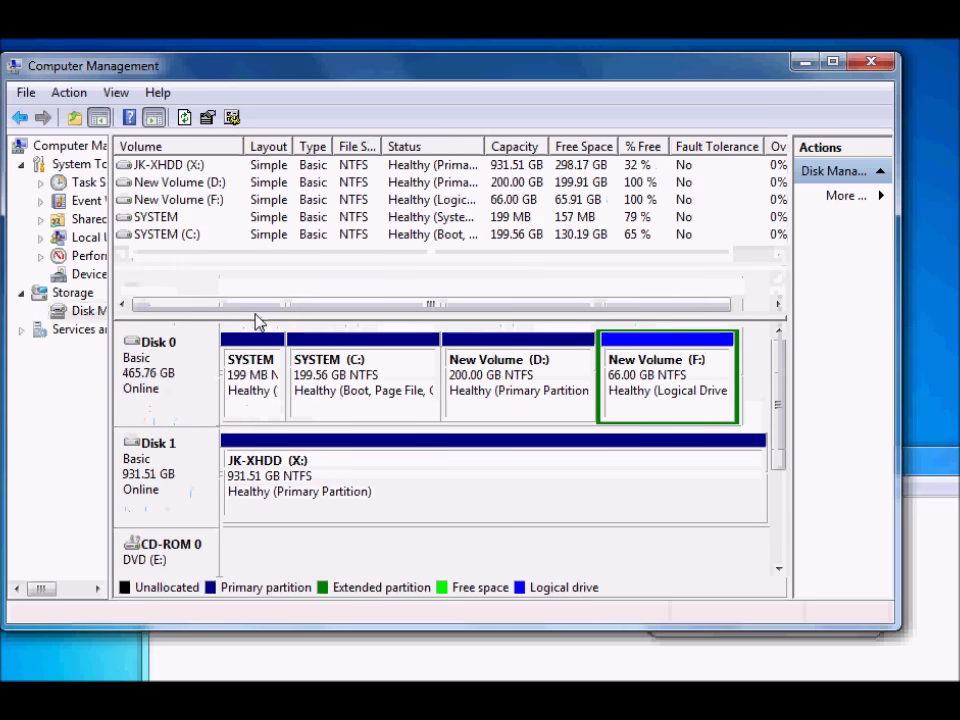
# Widen the Volume column further and review the X:, C:, D: and F: volumes in the volume list
pyautogui.moveTo(245, 147); pyautogui.dragTo(267, 155)
pyautogui.click(197, 164)
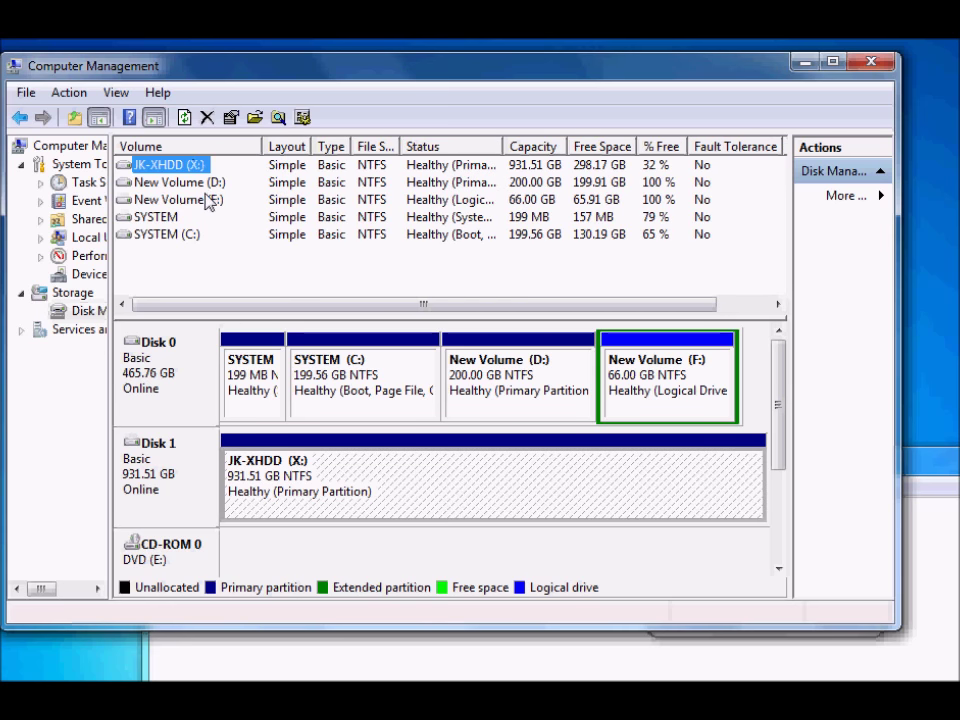
pyautogui.click(176, 236)
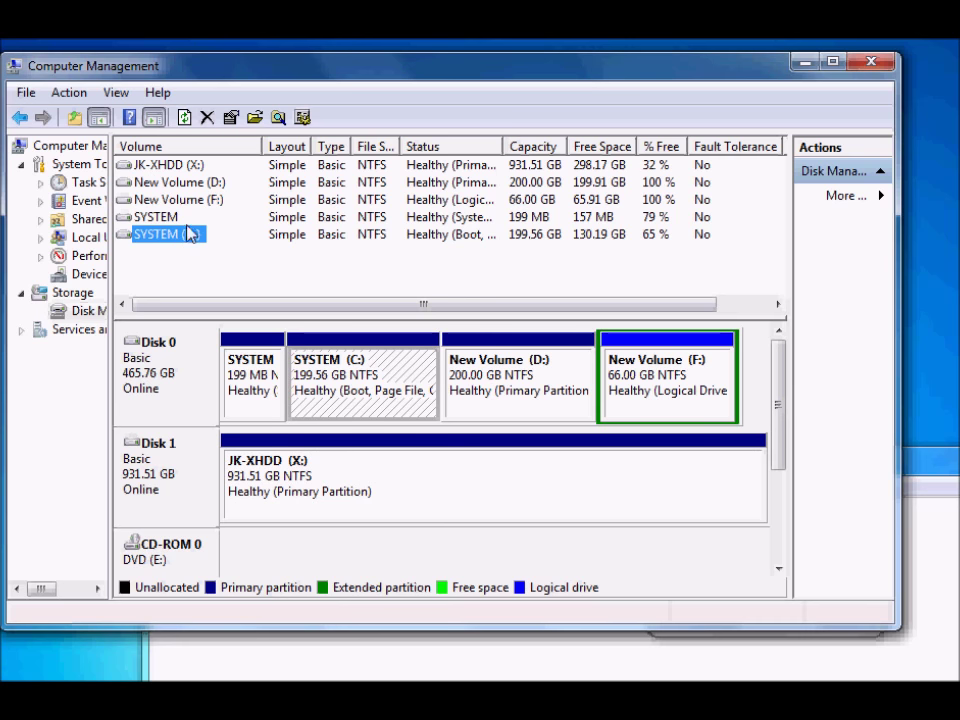
pyautogui.click(191, 205)
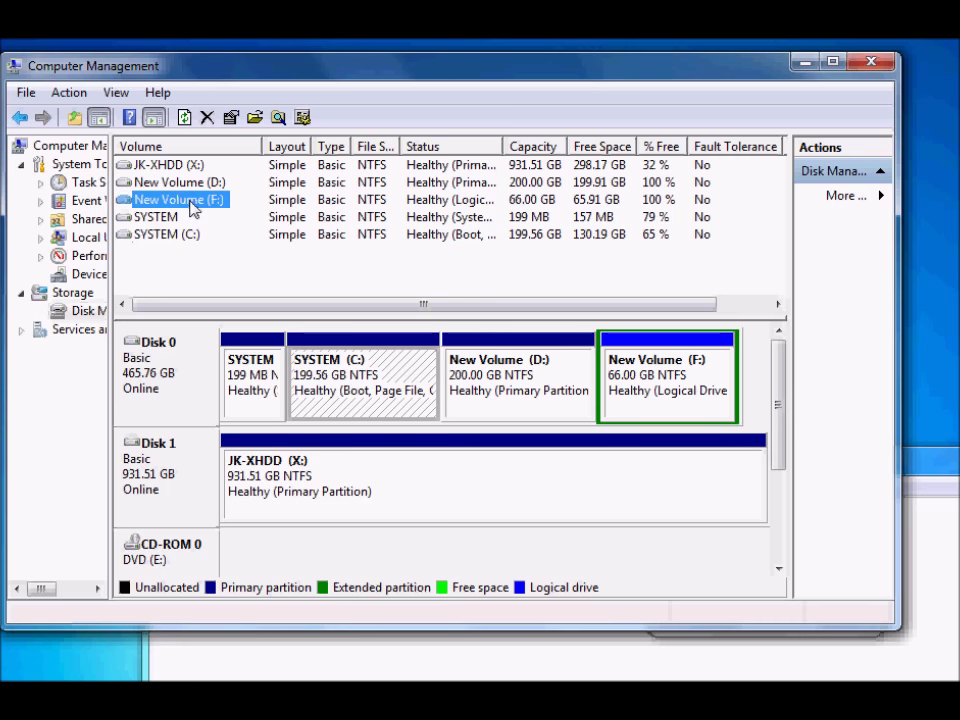
pyautogui.click(198, 184)
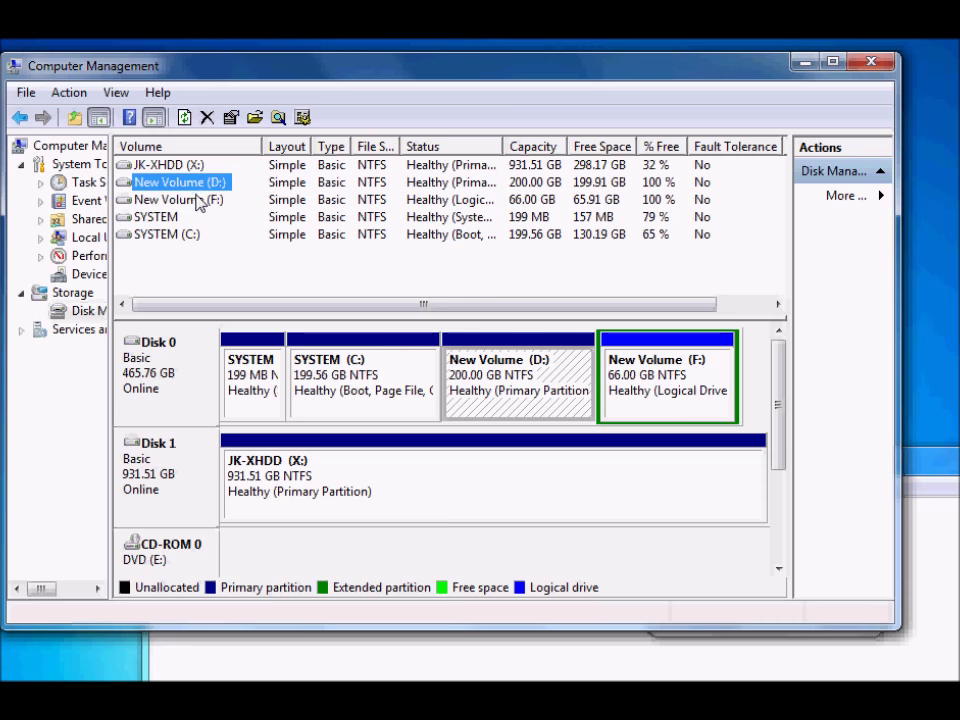
pyautogui.click(201, 203)
pyautogui.press('Up')
pyautogui.click(212, 204)
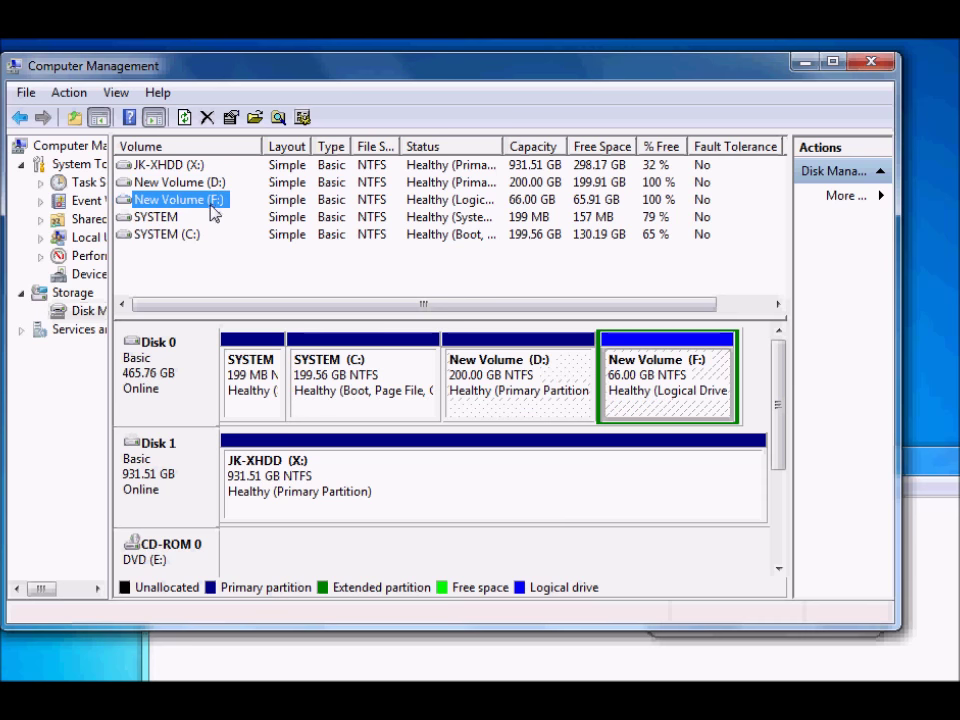
# Review the new D: and F: volumes and the C: volume on Disk 0
pyautogui.click(219, 186)
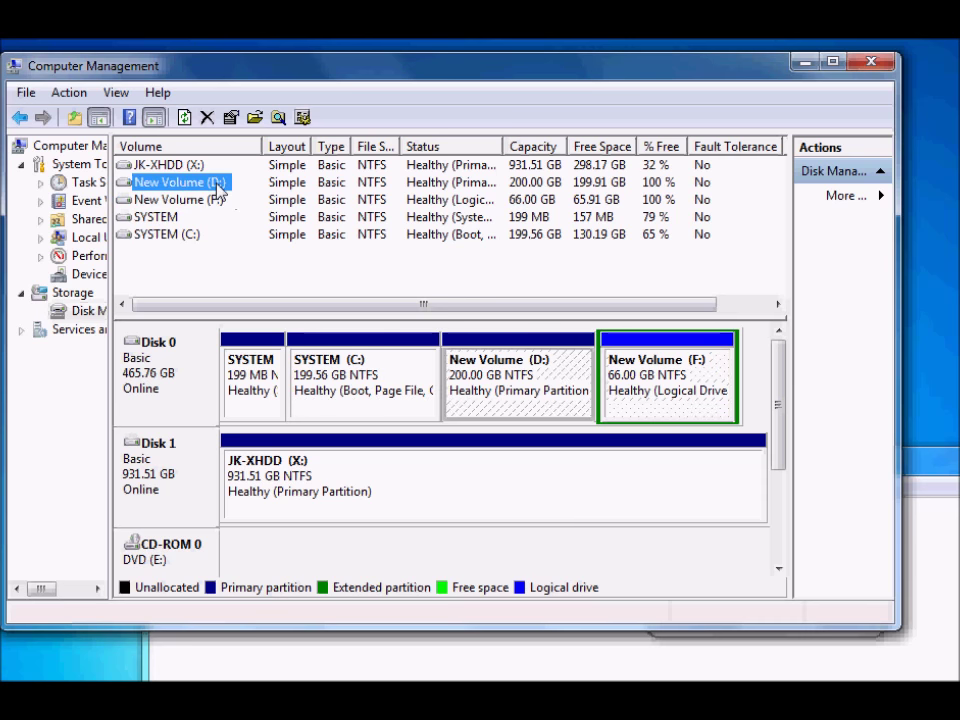
pyautogui.click(530, 365)
pyautogui.click(612, 362)
pyautogui.click(514, 366)
pyautogui.click(364, 374)
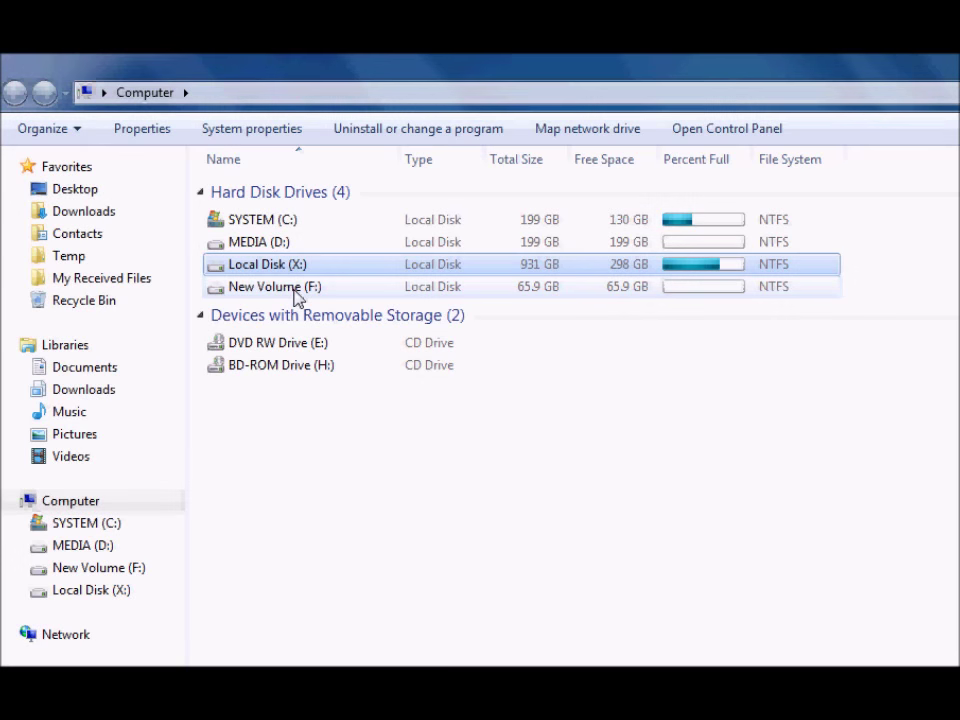
# Switch to the Computer window in Windows Explorer and examine the C:, D:, X: and F: drives
pyautogui.click(295, 290)
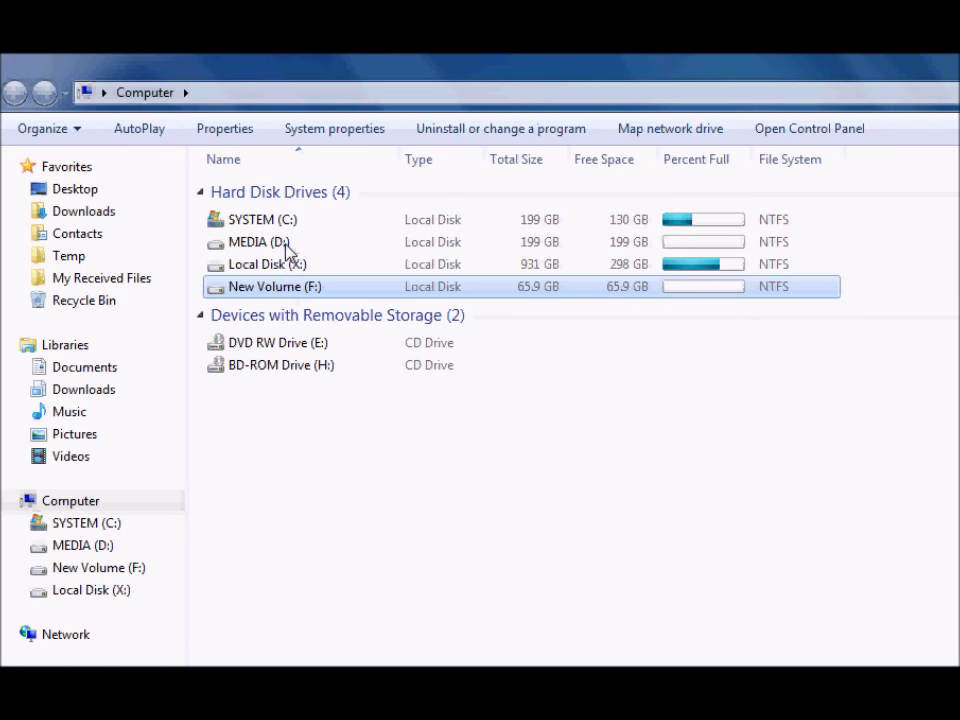
pyautogui.click(287, 246)
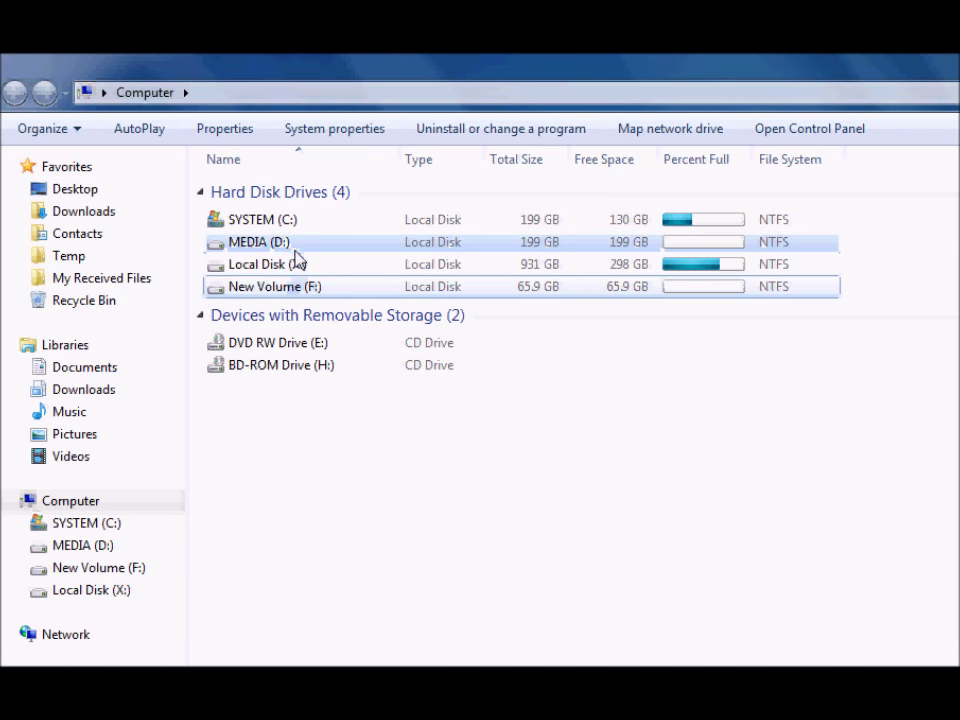
pyautogui.click(291, 288)
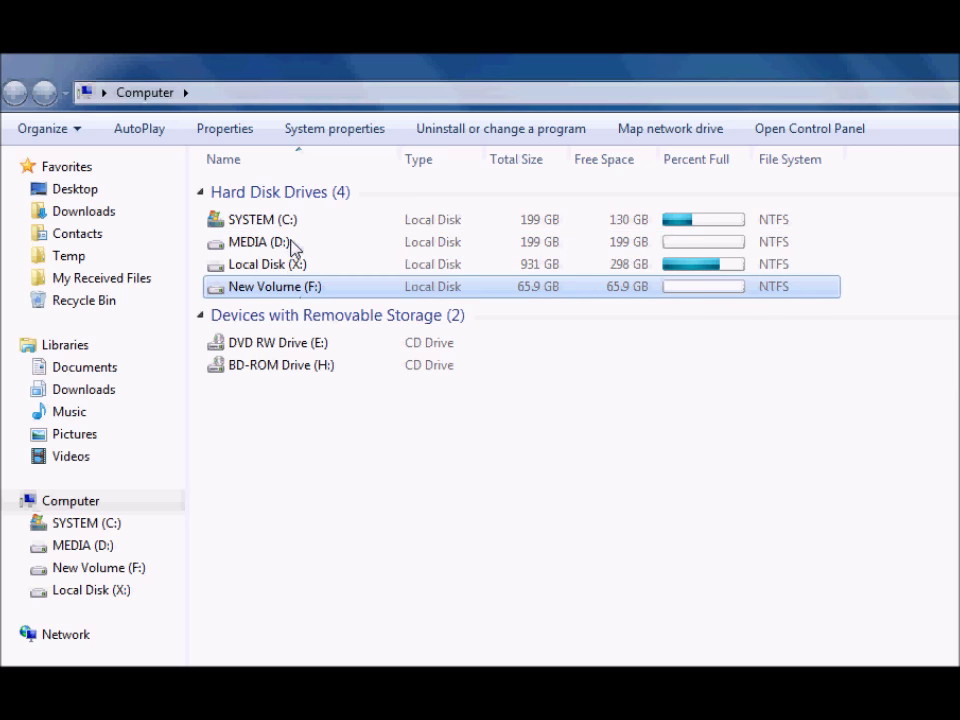
pyautogui.click(291, 222)
pyautogui.click(287, 247)
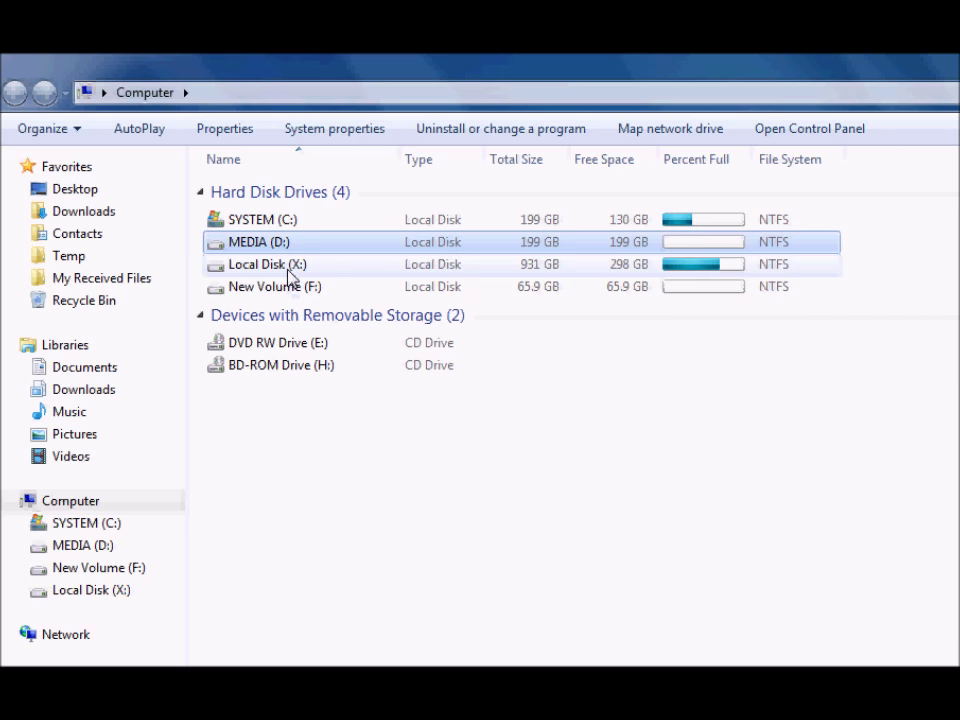
pyautogui.click(289, 270)
pyautogui.click(283, 287)
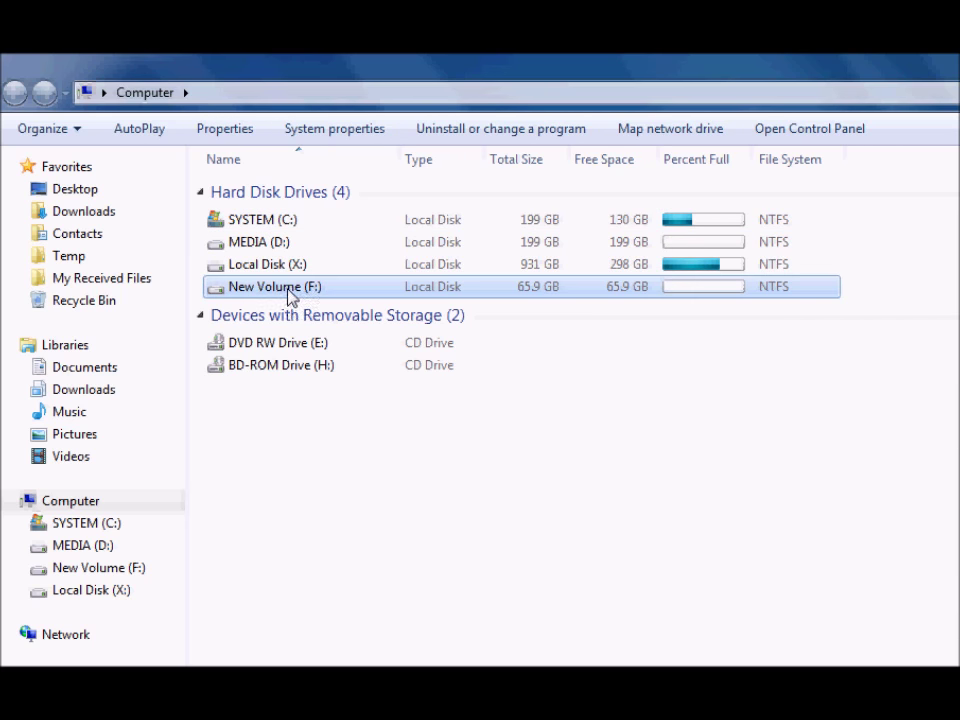
# Open Computer Management for this computer and display Disk Management
pyautogui.press('super')
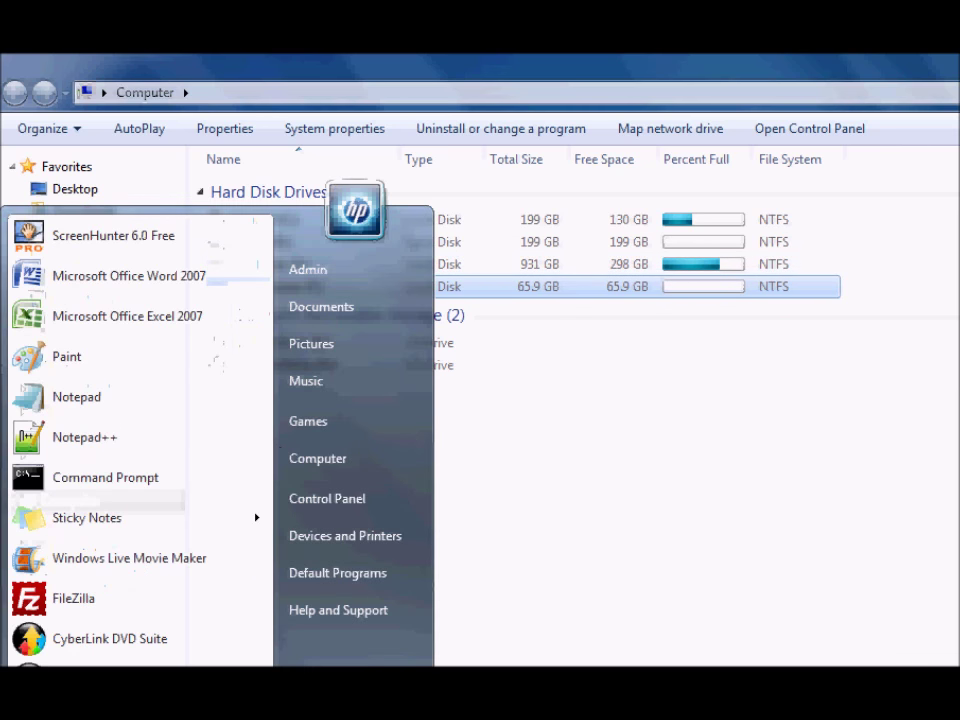
pyautogui.rightClick(292, 457)
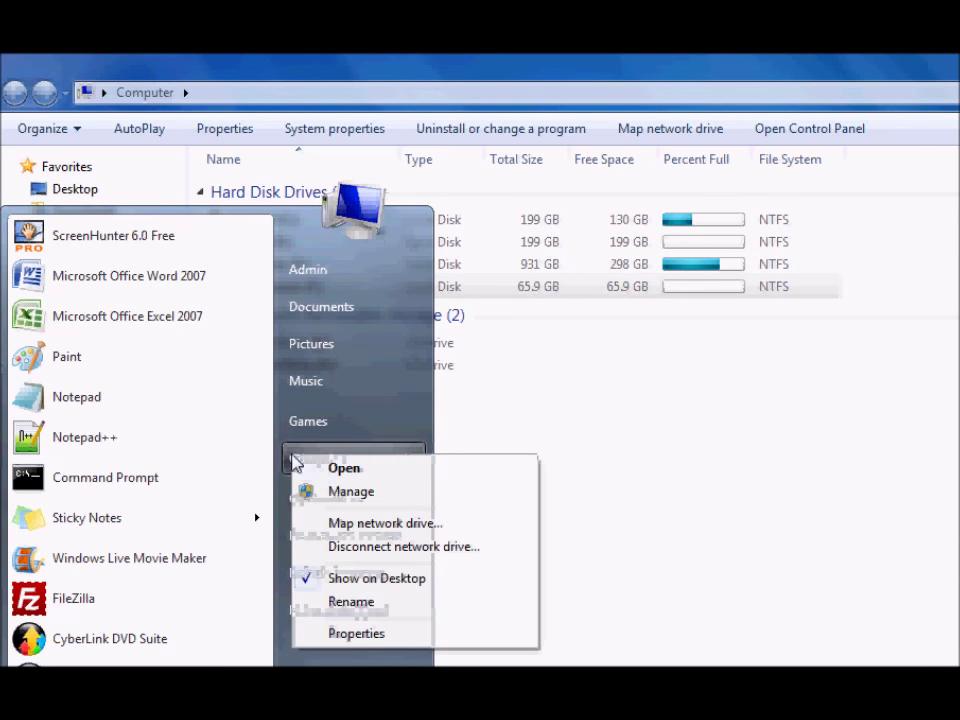
pyautogui.click(334, 496)
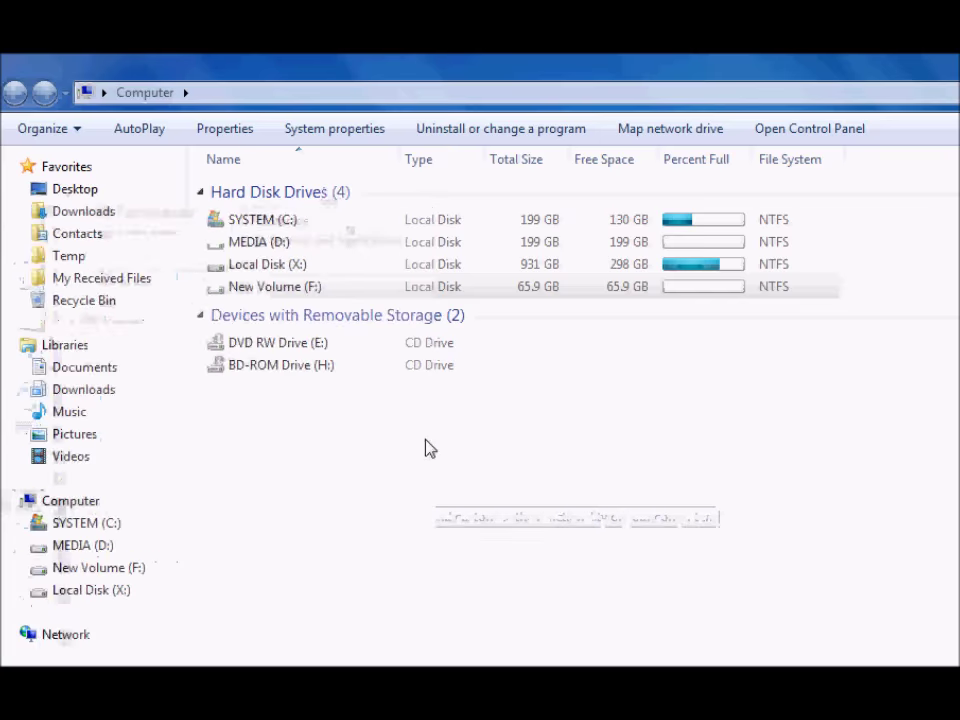
pyautogui.moveTo(332, 97); pyautogui.dragTo(311, 97)
pyautogui.click(133, 348)
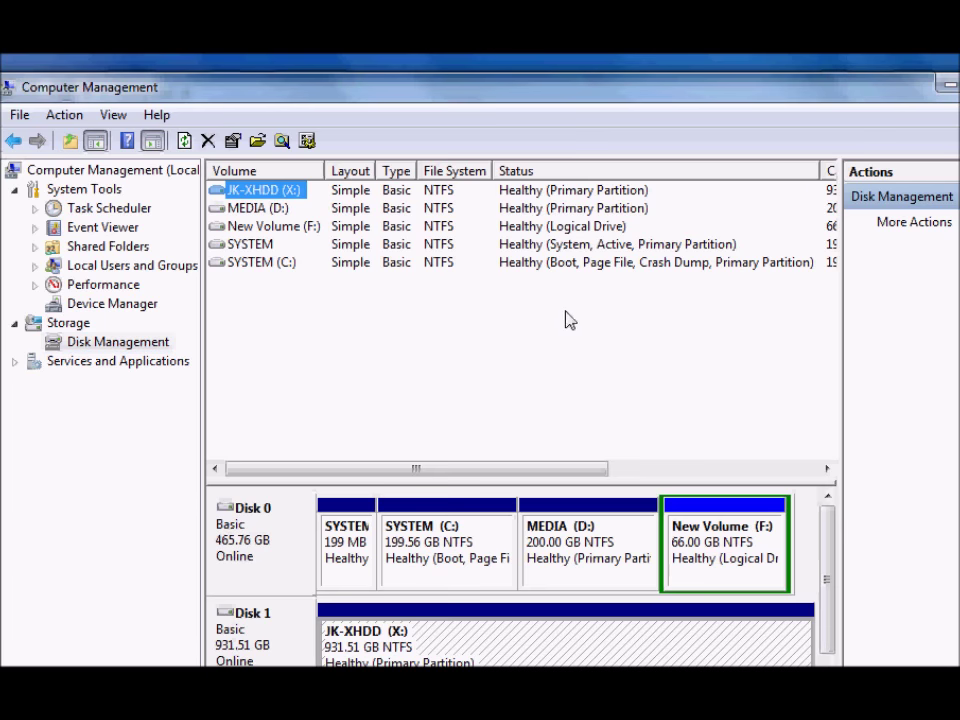
# Examine the SYSTEM, C:, D: and F: partitions in the Disk 0 layout
pyautogui.click(478, 548)
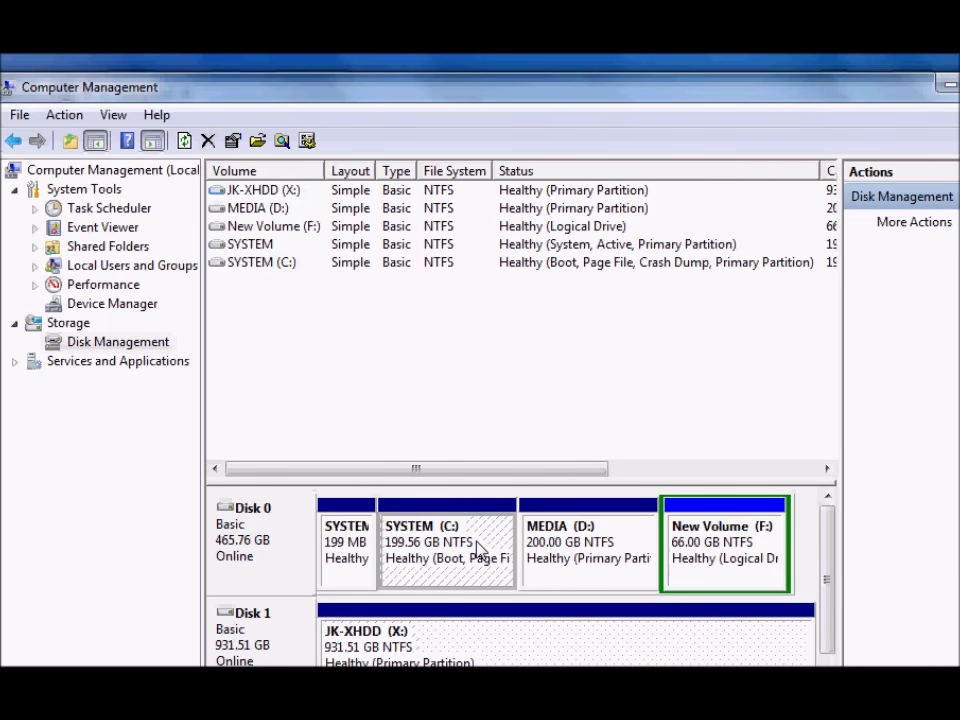
pyautogui.click(585, 550)
pyautogui.click(698, 553)
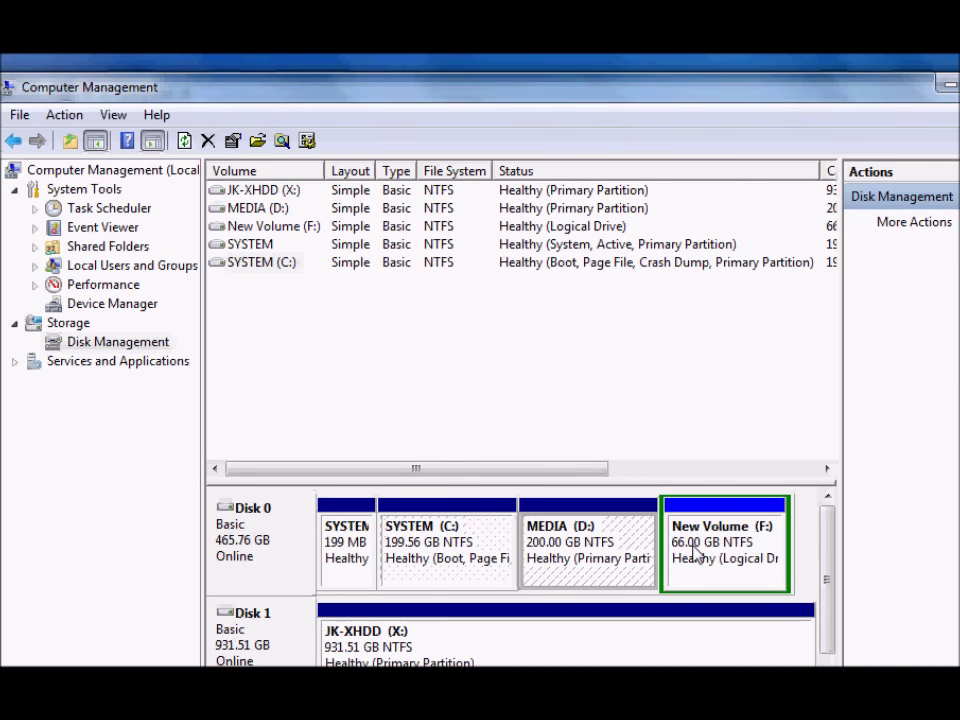
pyautogui.click(346, 552)
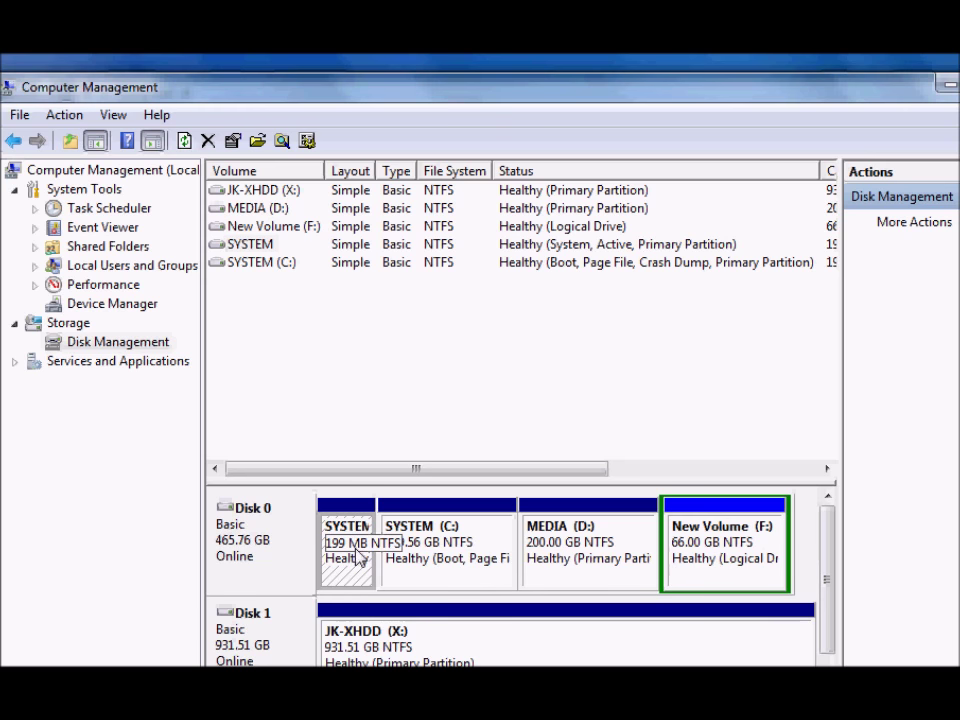
pyautogui.click(597, 535)
pyautogui.click(729, 546)
pyautogui.click(637, 557)
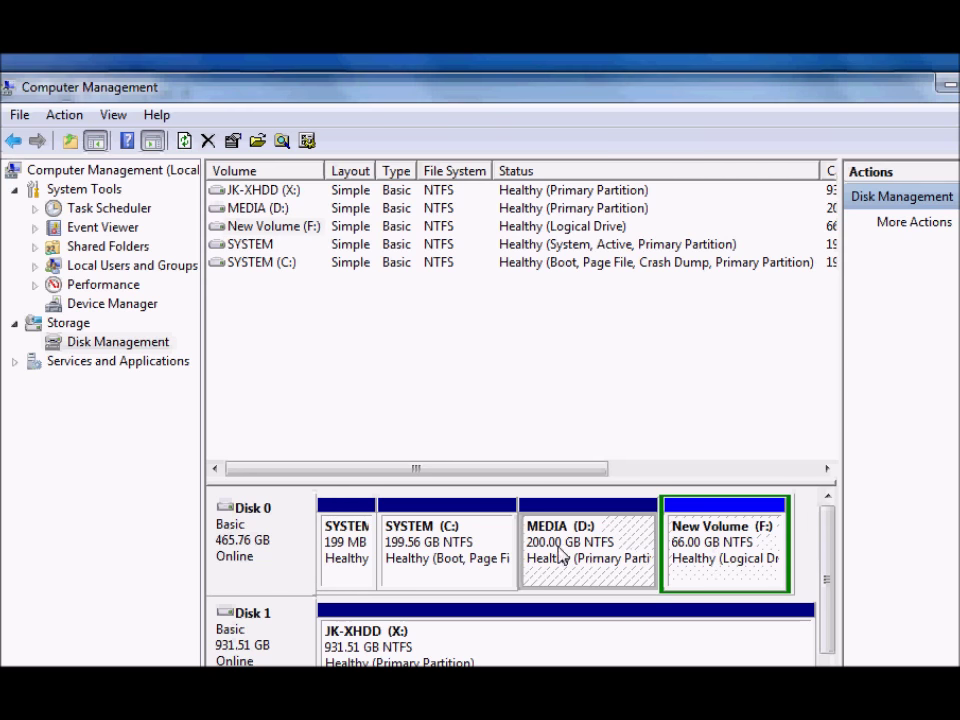
pyautogui.click(489, 553)
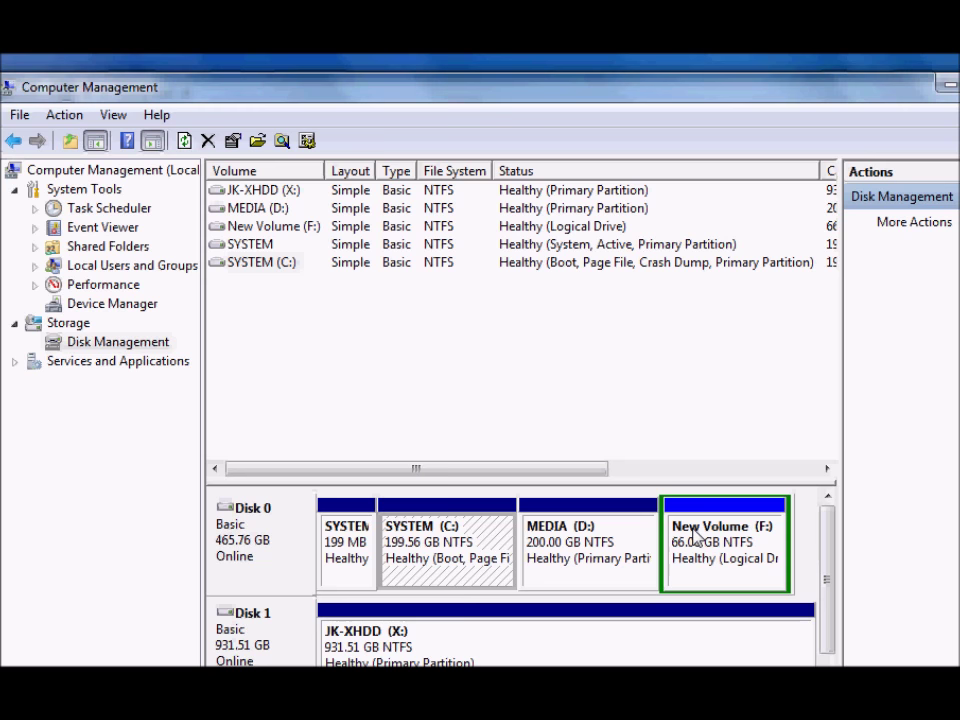
# Enlarge the graphical disk view and delete the New Volume (F:) logical drive from Disk 0
pyautogui.rightClick(697, 537)
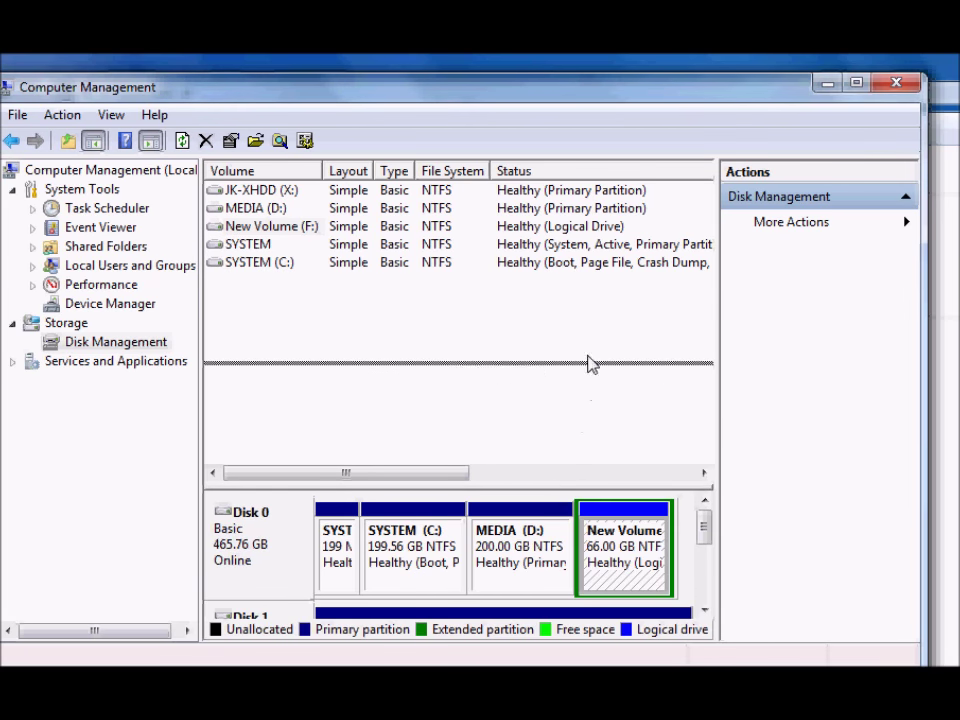
pyautogui.moveTo(590, 365); pyautogui.dragTo(602, 298)
pyautogui.rightClick(610, 365)
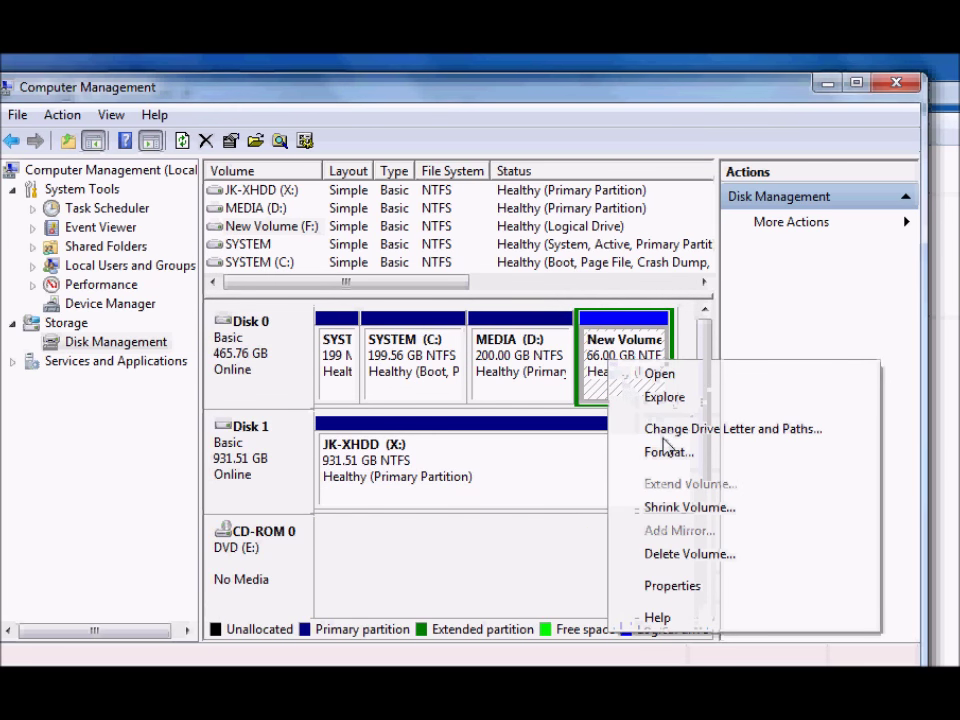
pyautogui.click(685, 558)
pyautogui.moveTo(771, 400); pyautogui.dragTo(641, 378)
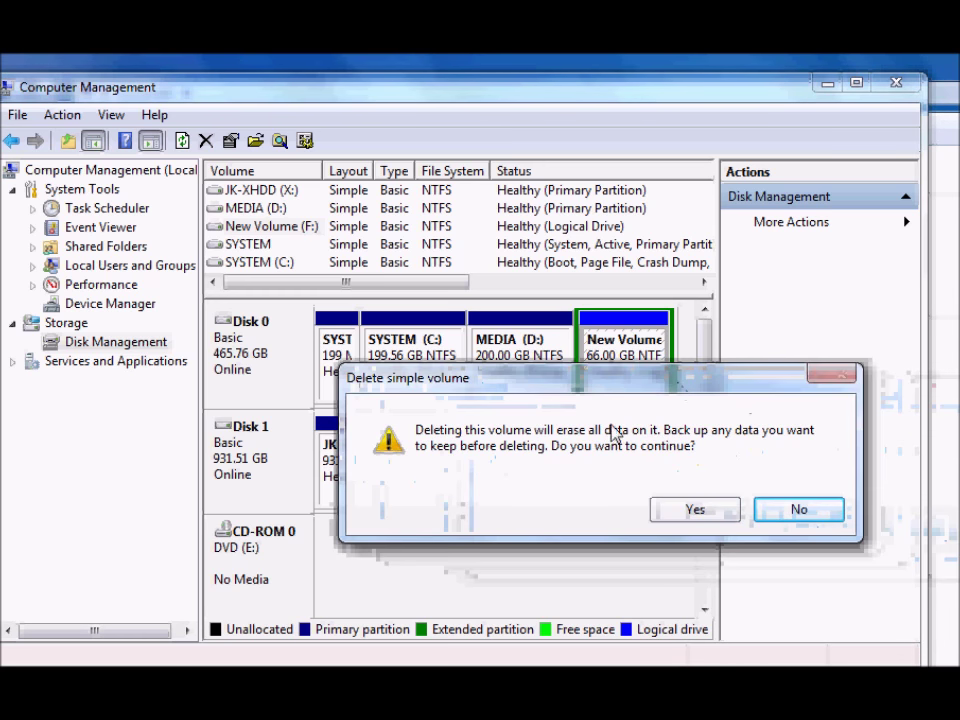
pyautogui.click(686, 520)
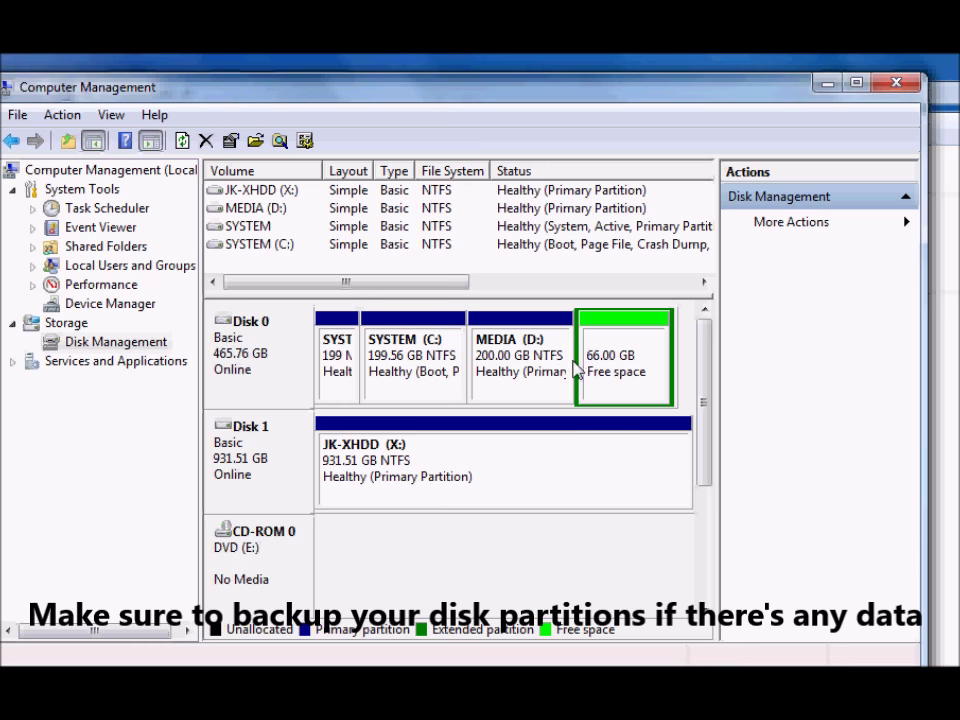
# Delete the extended partition holding the 66 GB of free space on Disk 0
pyautogui.rightClick(619, 374)
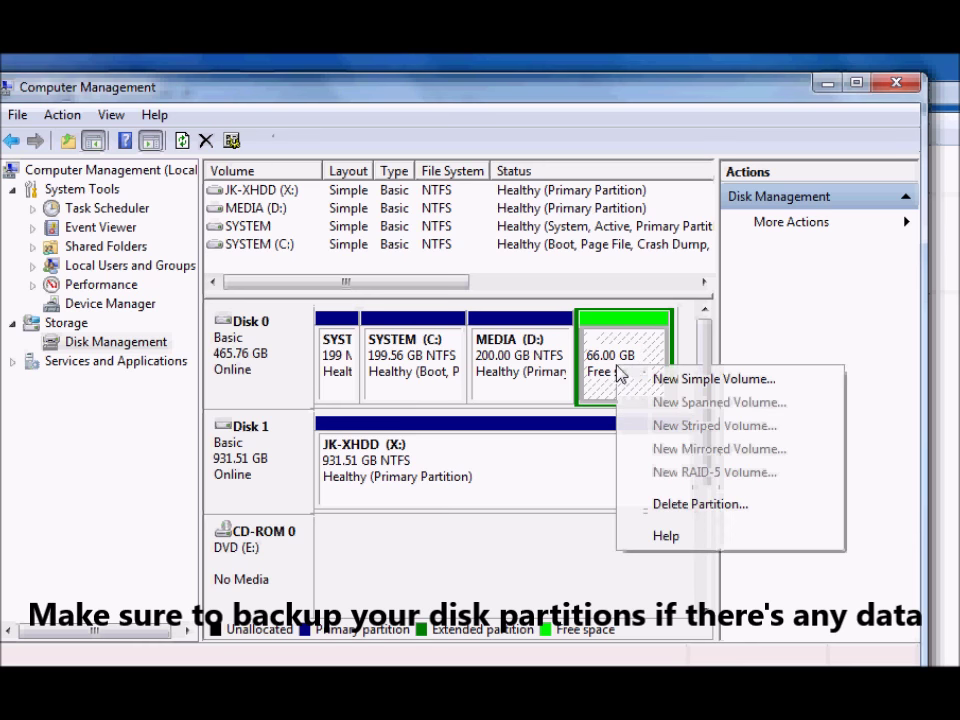
pyautogui.click(690, 505)
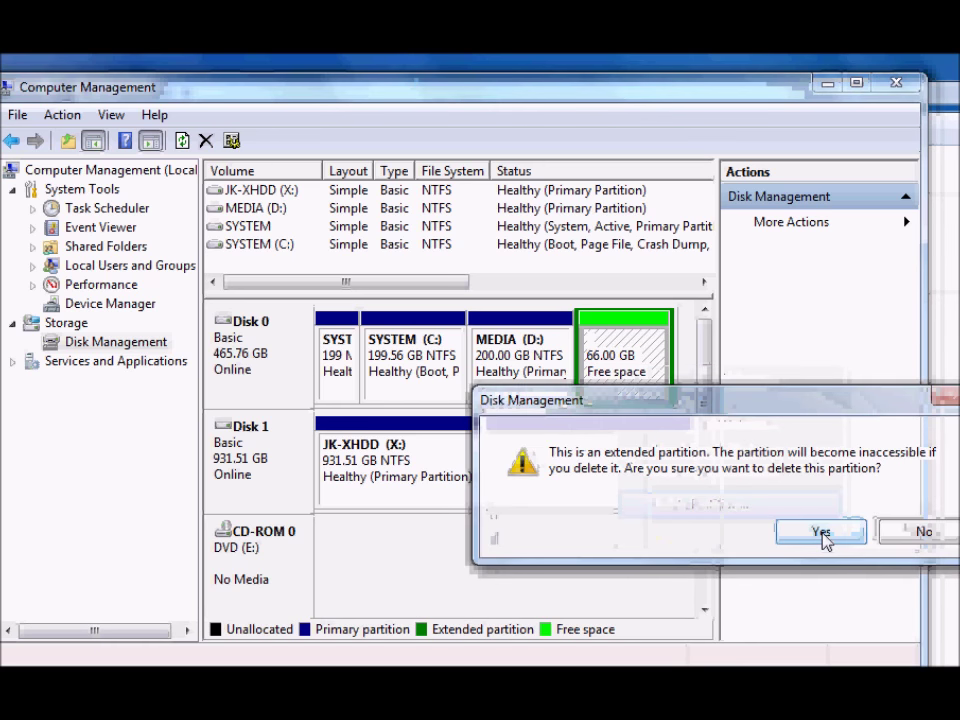
pyautogui.click(822, 535)
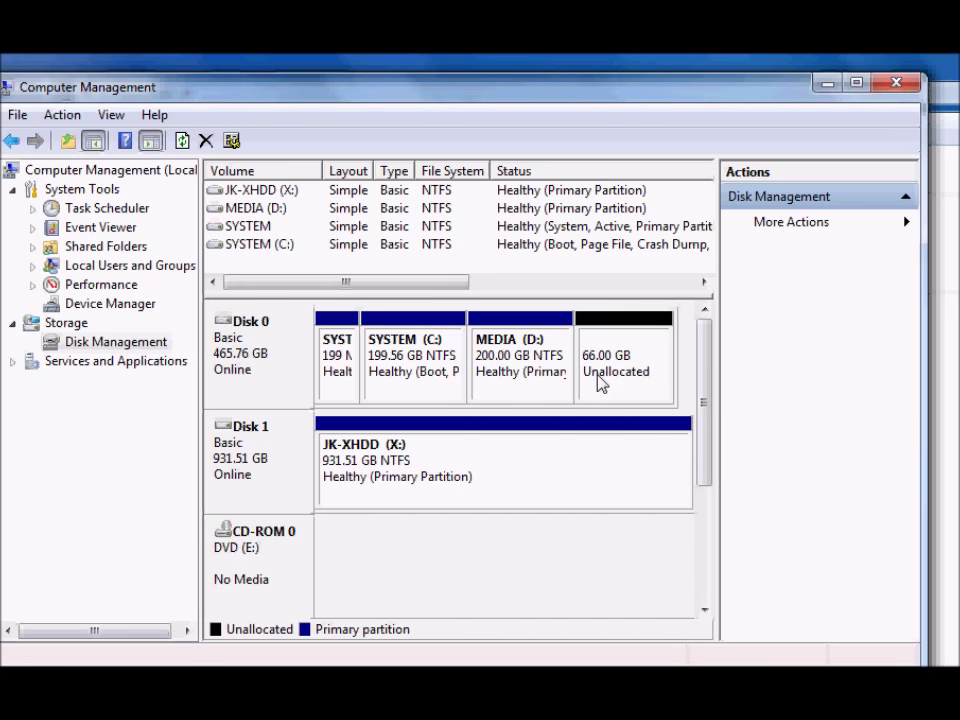
# Delete the MEDIA (D:) volume from Disk 0
pyautogui.click(548, 360)
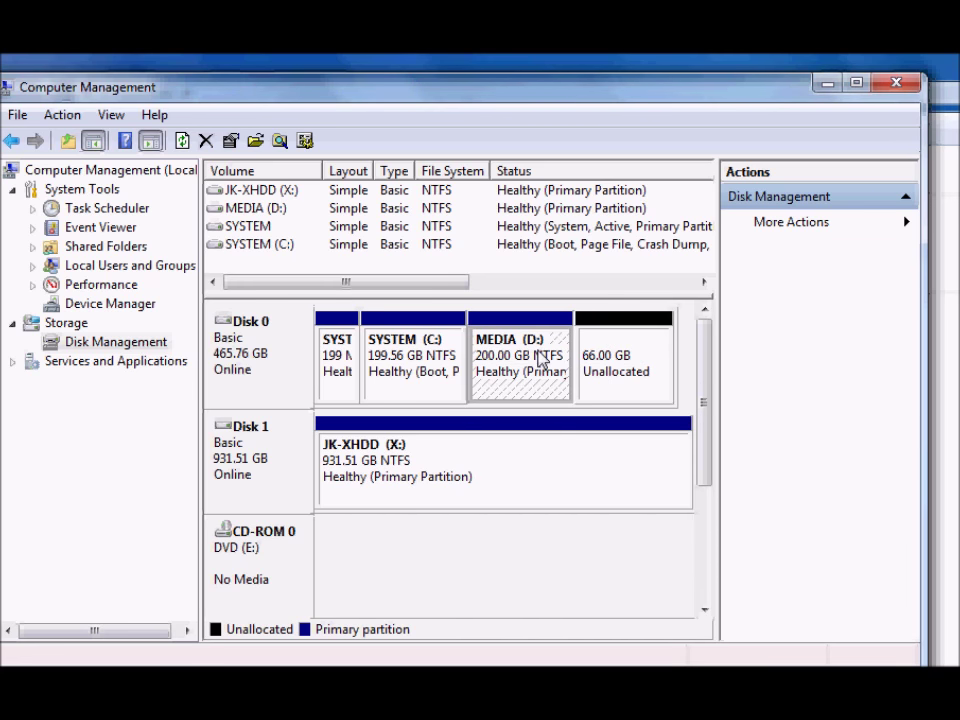
pyautogui.rightClick(539, 358)
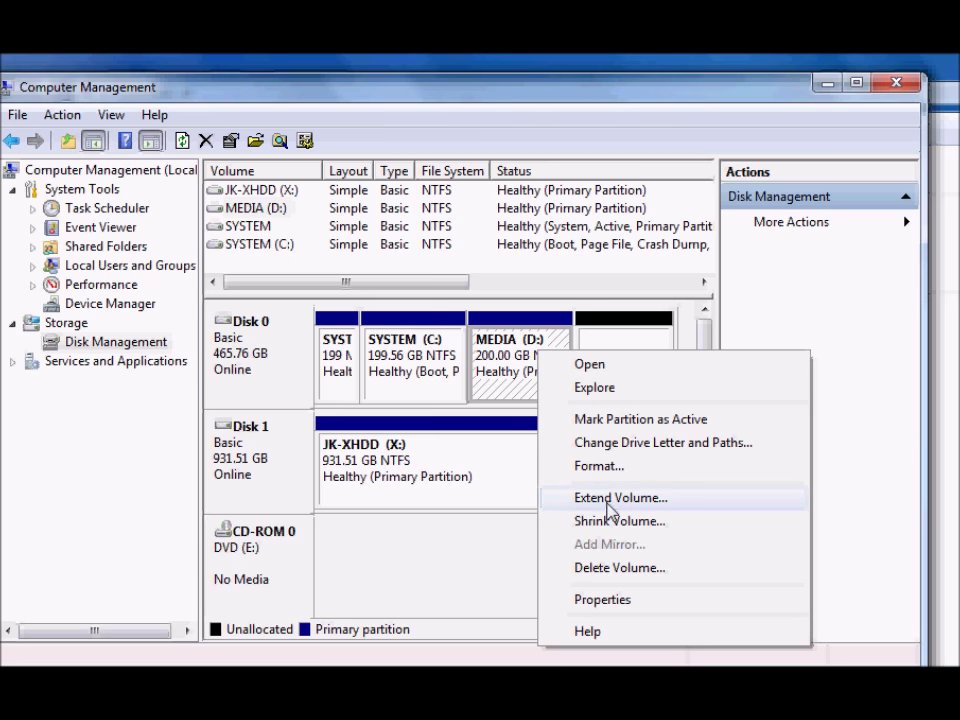
pyautogui.click(611, 568)
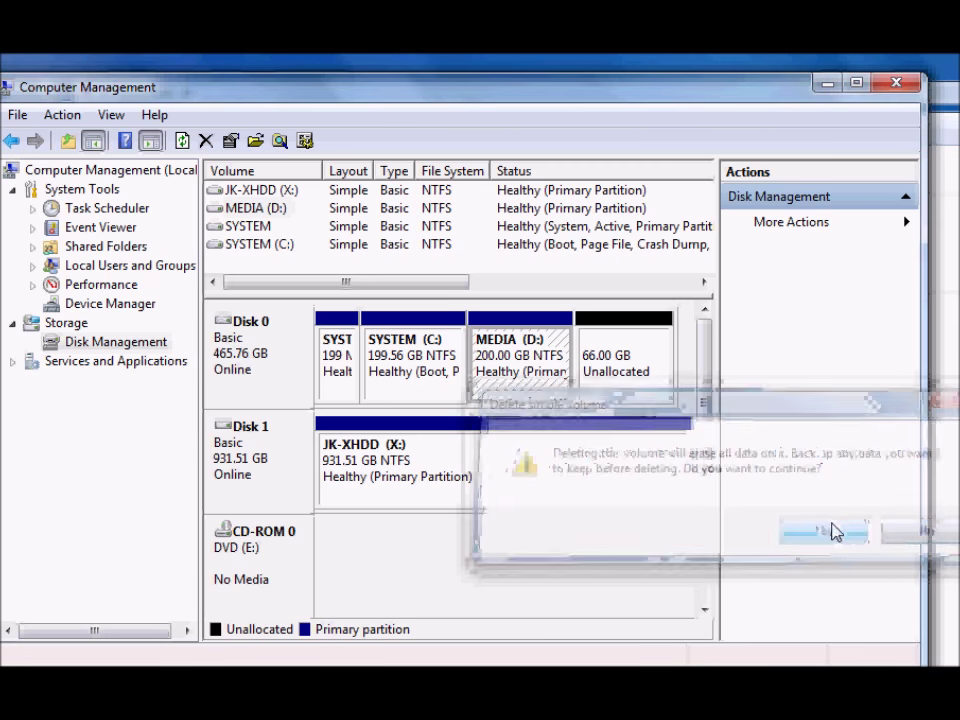
pyautogui.click(834, 532)
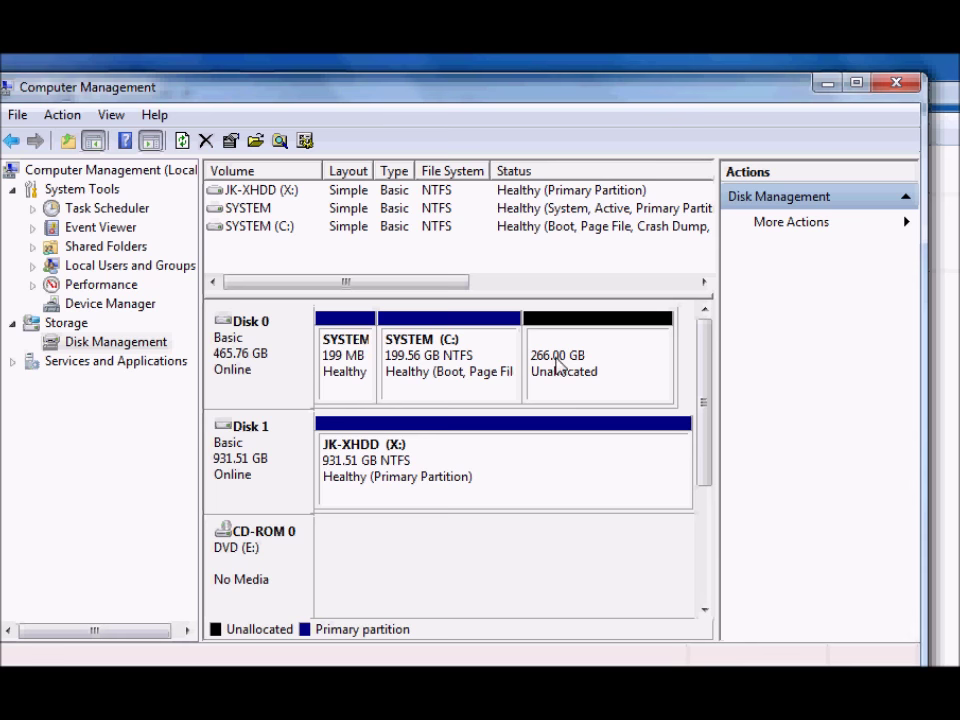
# Start extending the SYSTEM (C:) volume and proceed to the disk selection, keeping the unallocated space on Disk 0 in view
pyautogui.rightClick(468, 366)
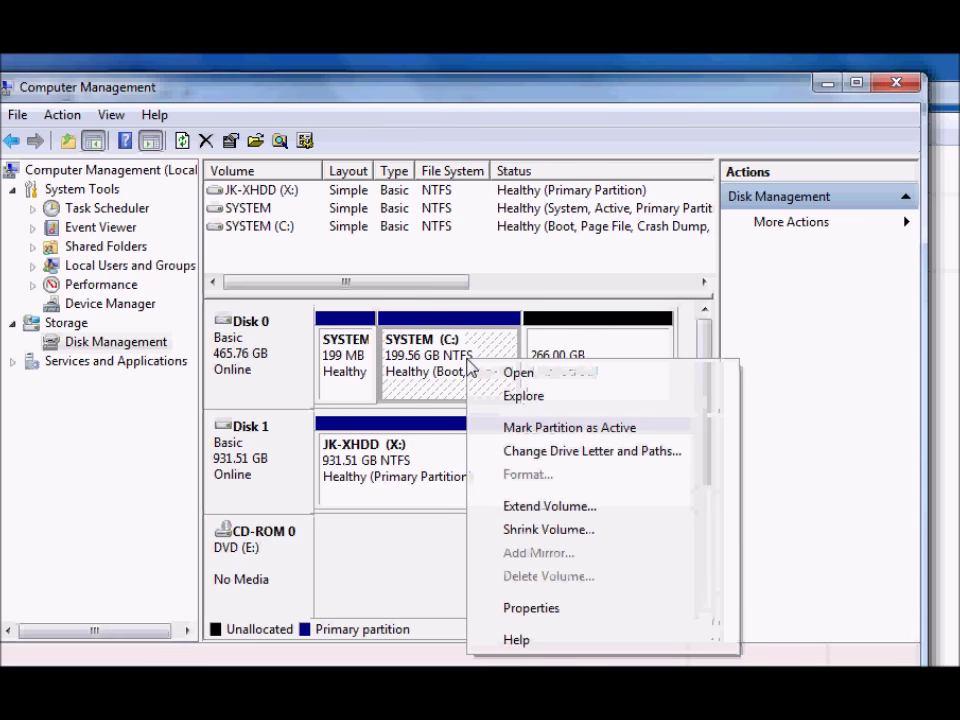
pyautogui.click(547, 516)
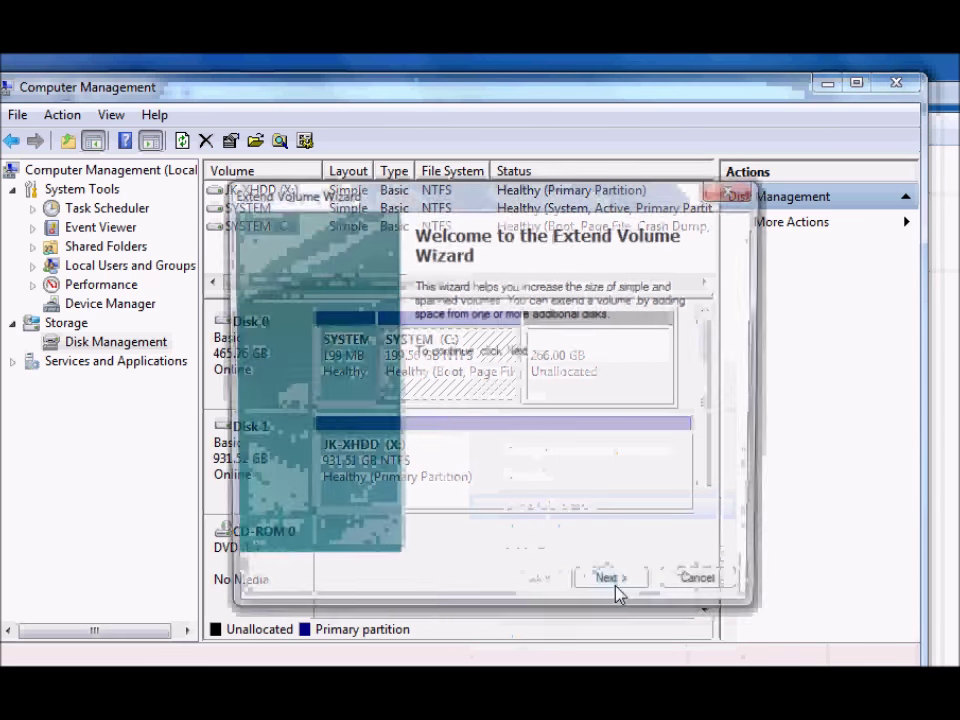
pyautogui.click(615, 589)
pyautogui.moveTo(547, 195); pyautogui.dragTo(469, 403)
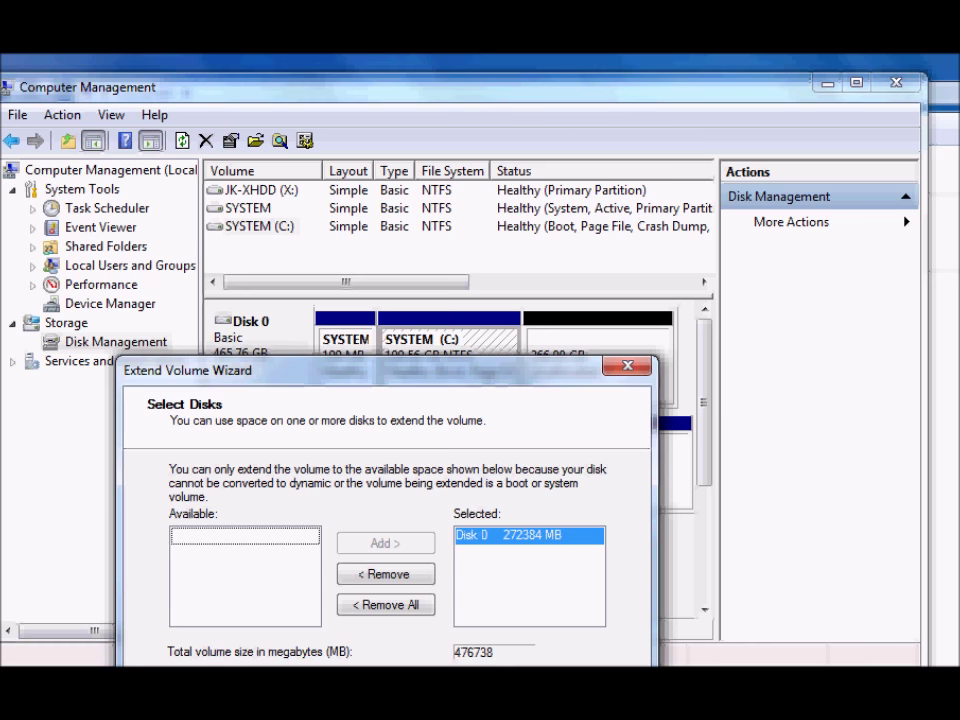
pyautogui.moveTo(584, 383); pyautogui.dragTo(569, 402)
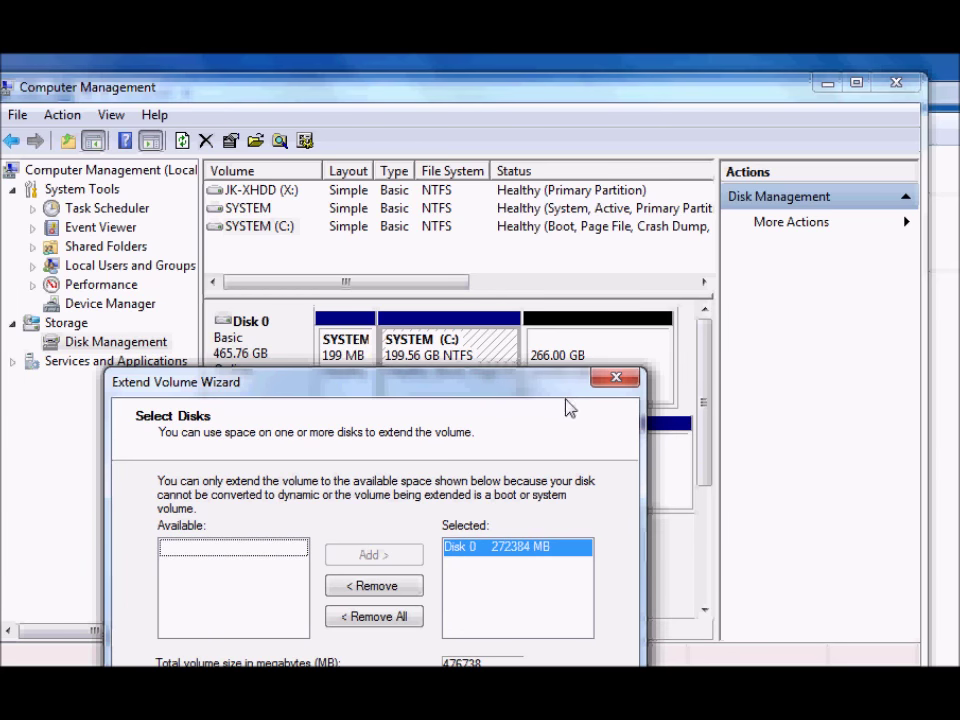
# Switch to Calculator, compute 266 * 1024 to check the unallocated space in megabytes, and minimize it
pyautogui.hotkey('alt', 'space')
pyautogui.press('Escape')
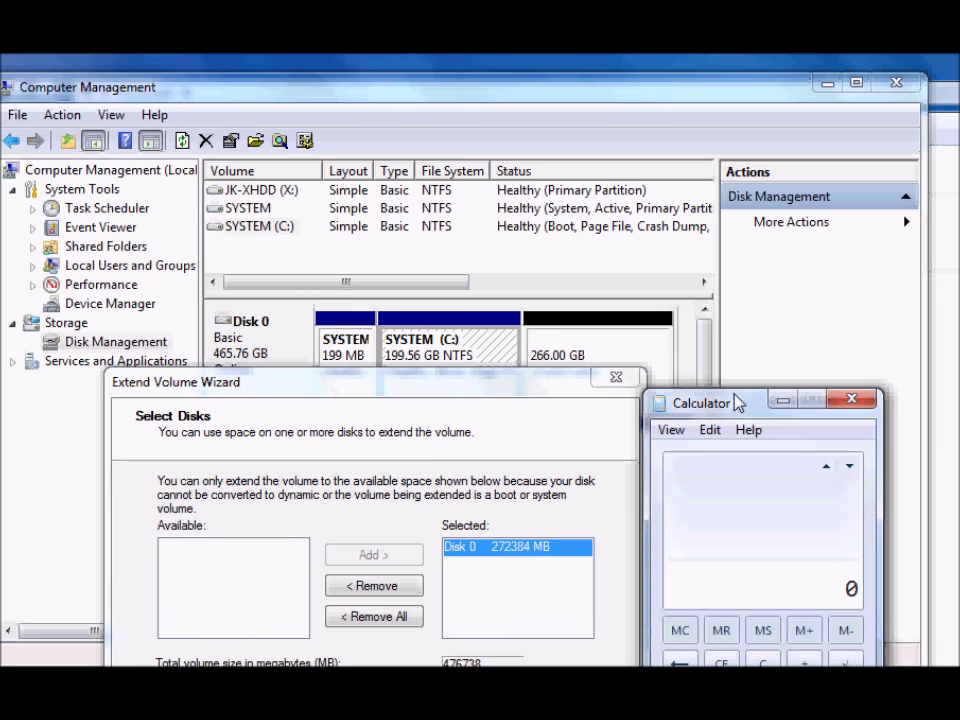
pyautogui.moveTo(738, 404); pyautogui.dragTo(727, 226)
pyautogui.write('2')
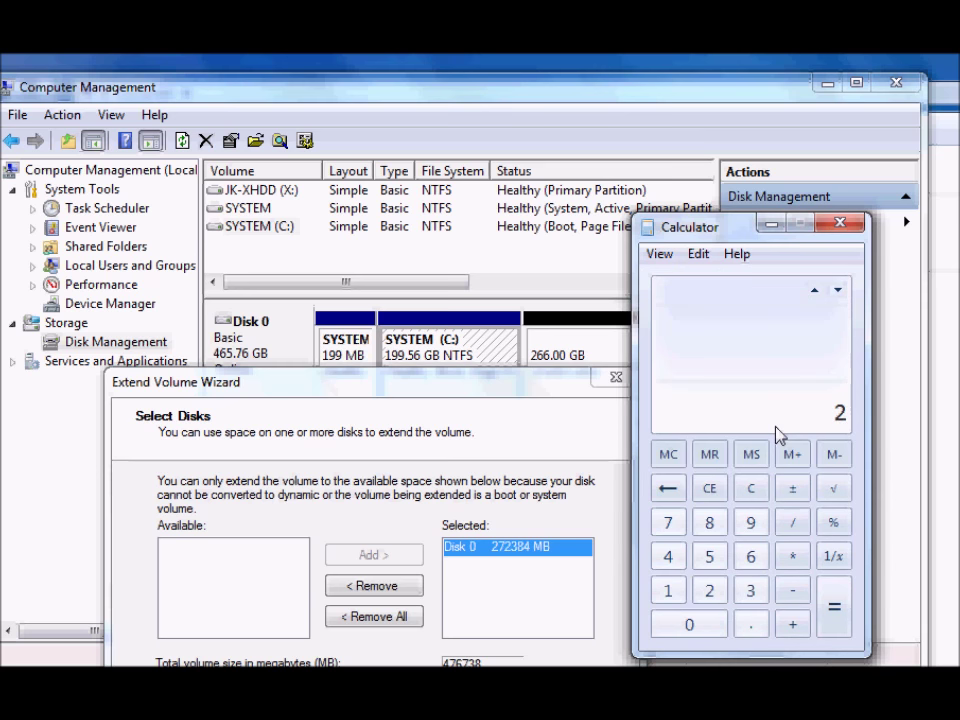
pyautogui.write('66 * 1024')
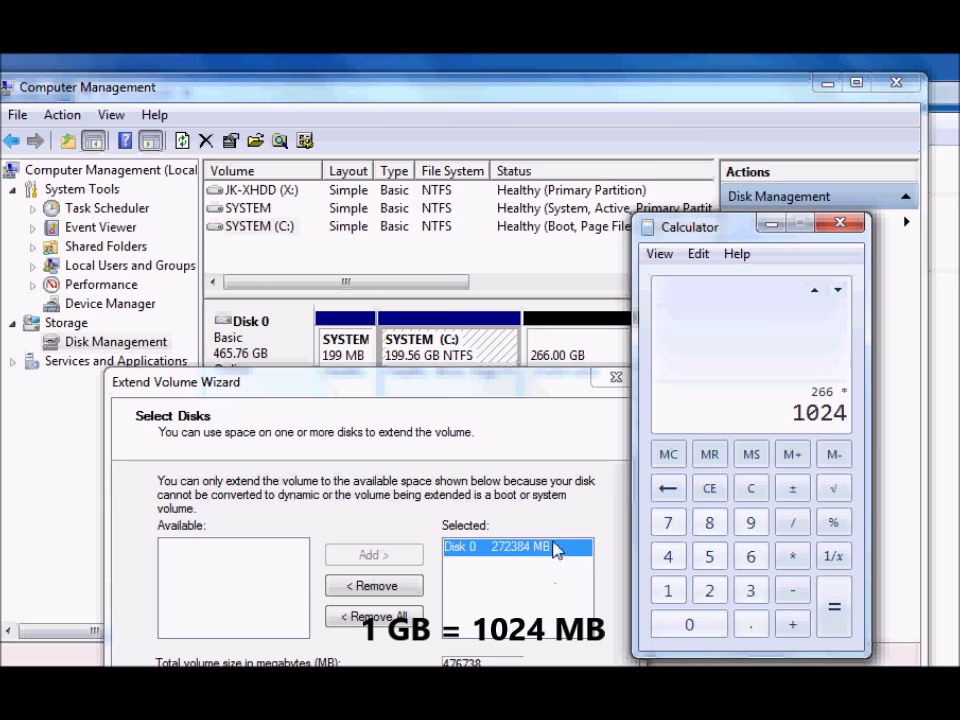
pyautogui.click(832, 622)
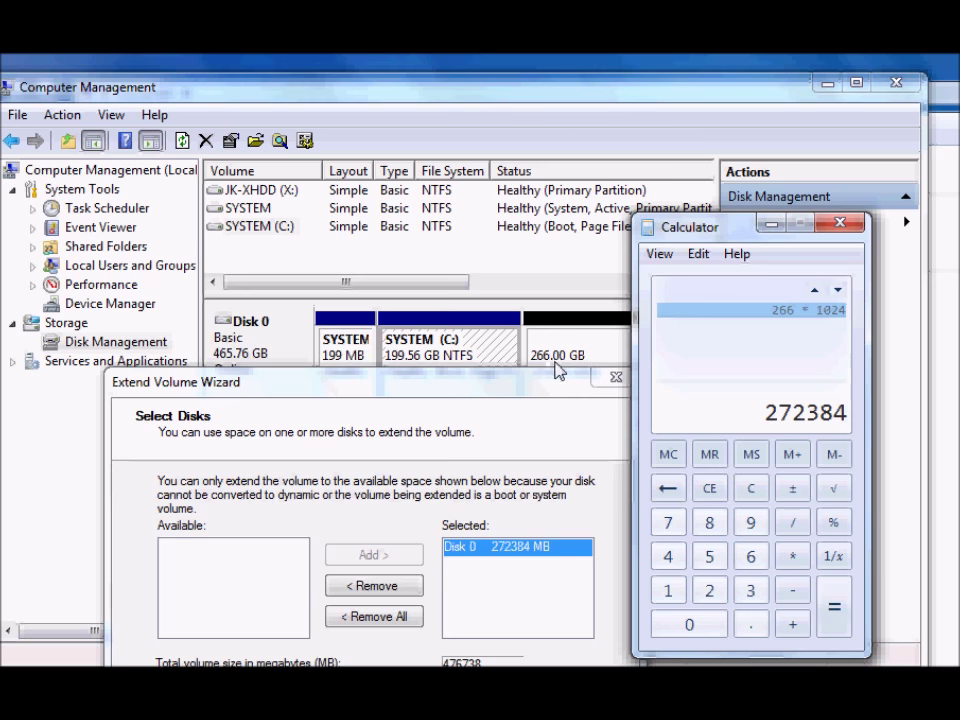
pyautogui.click(773, 232)
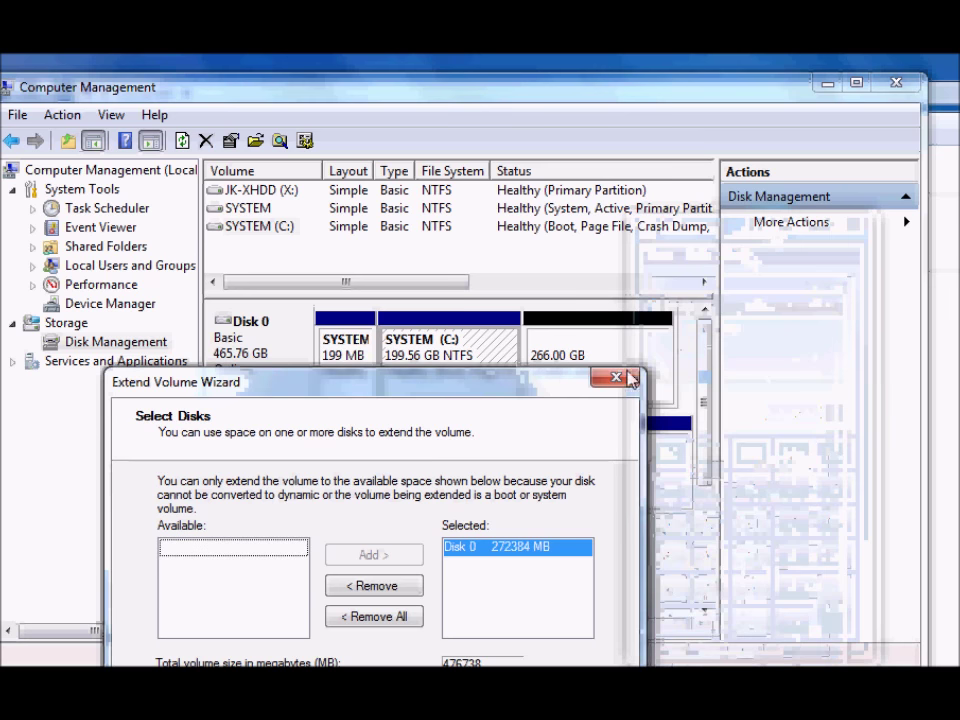
# Finish extending the SYSTEM (C:) volume with the 272384 MB selected on Disk 0
pyautogui.moveTo(527, 390); pyautogui.dragTo(527, 341)
pyautogui.press('Return')
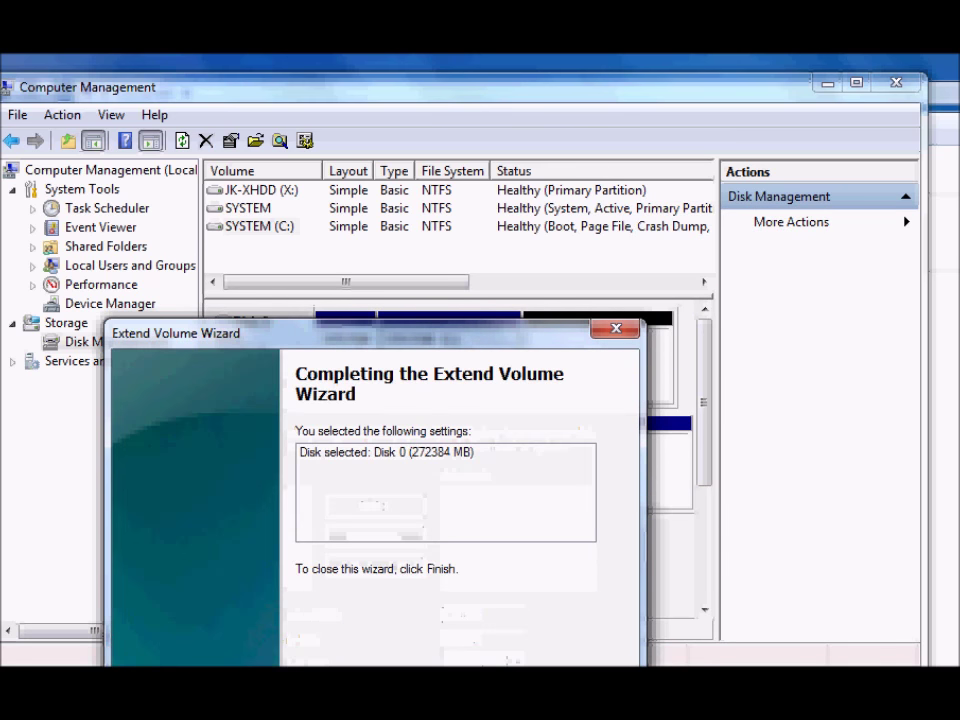
pyautogui.press('Return')
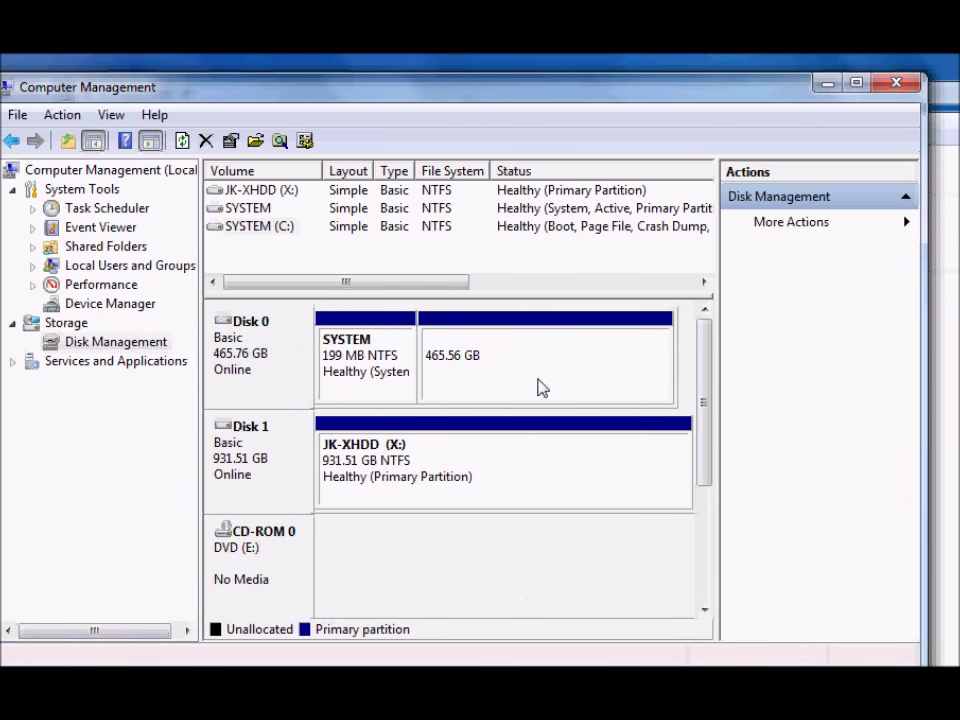
pyautogui.click(621, 359)
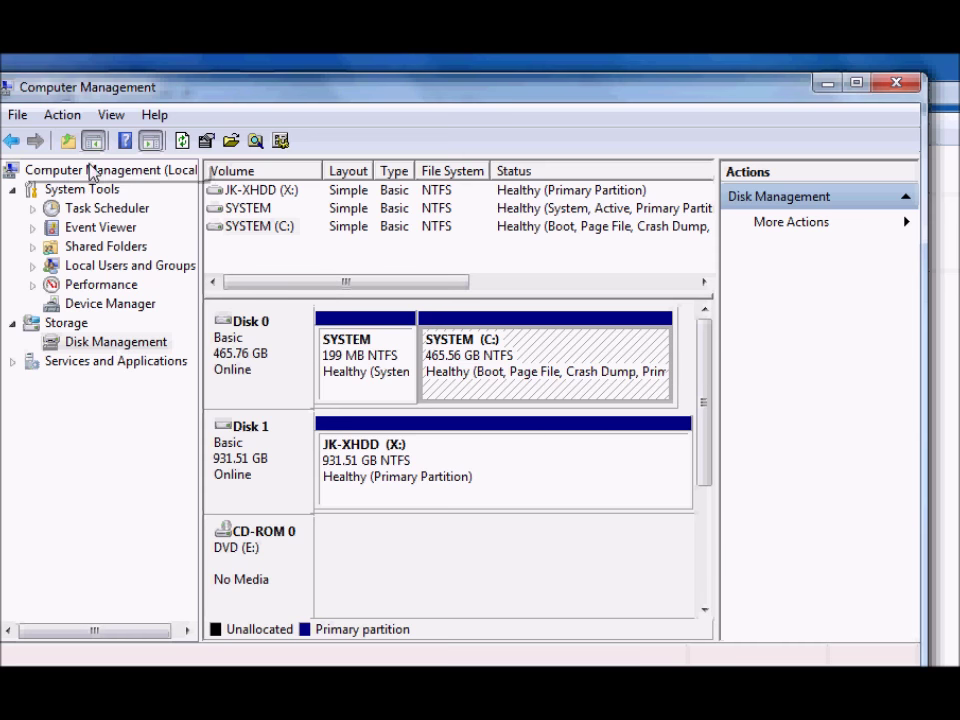
pyautogui.moveTo(81, 96); pyautogui.dragTo(93, 100)
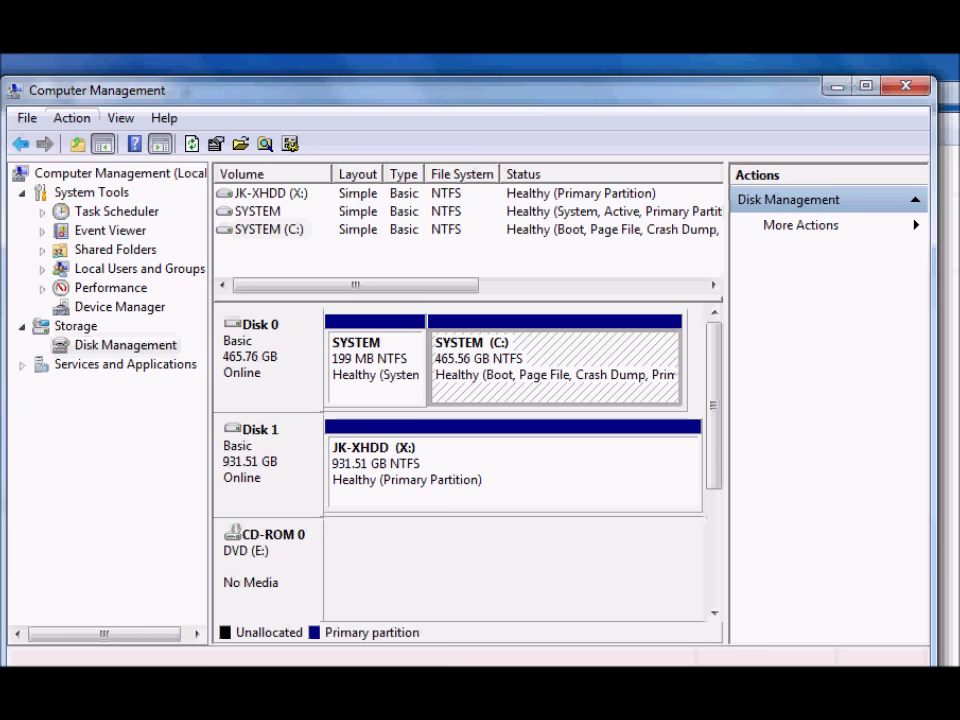